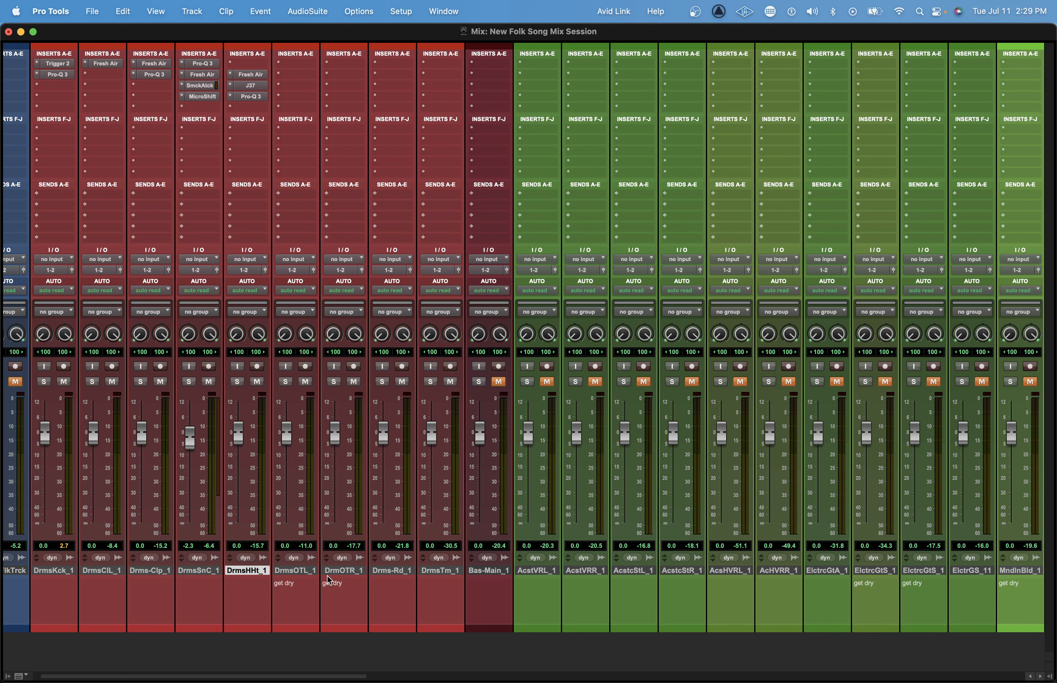
Route the outputs of all drum tracks from DrmsKck_1 to DrmsTm_1 to a new stereo aux input named Drum Bus.
{"action": "left_click", "coordinate": [441, 574]}
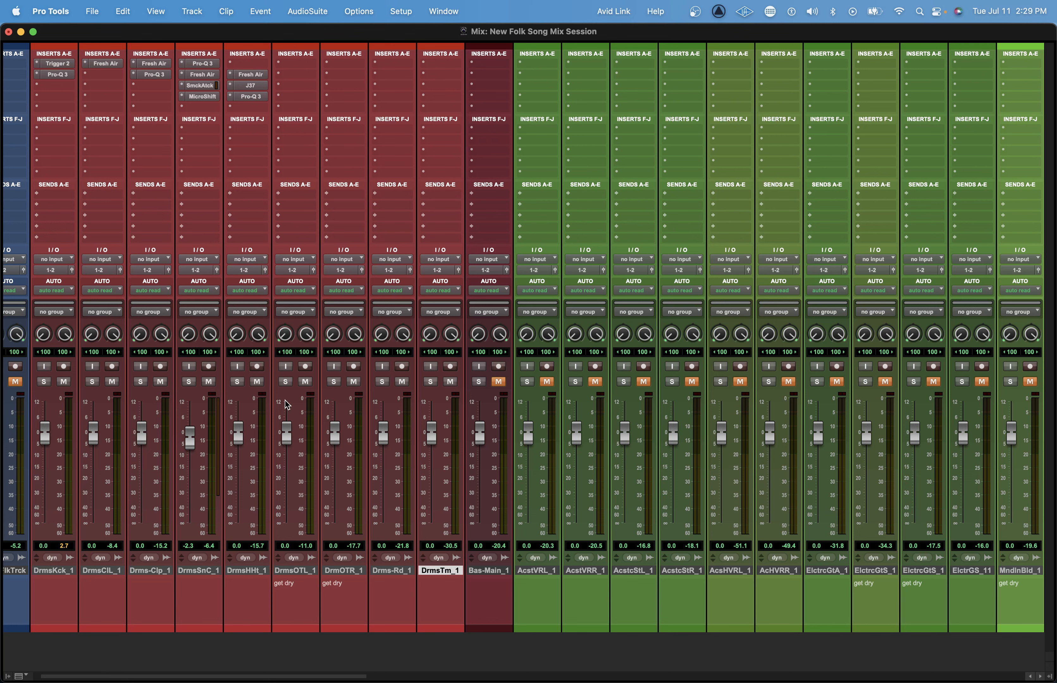
{"action": "left_click", "coordinate": [42, 573], "text": "shift"}
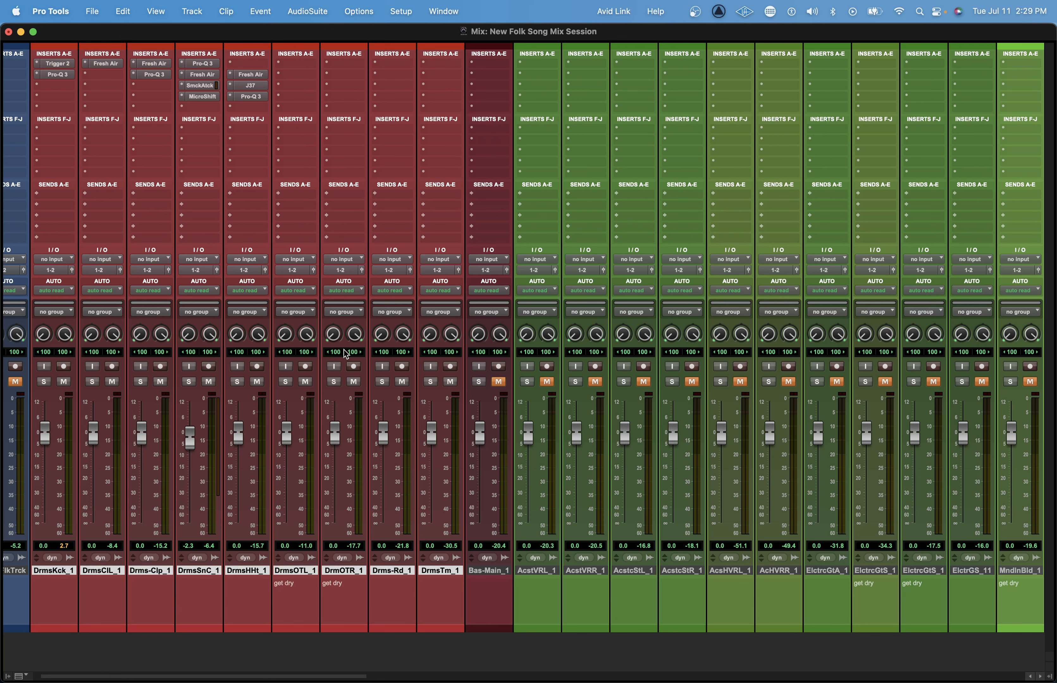
{"action": "left_click", "coordinate": [460, 260]}
{"action": "left_click", "coordinate": [455, 317]}
{"action": "type", "text": "Drum Bus"}
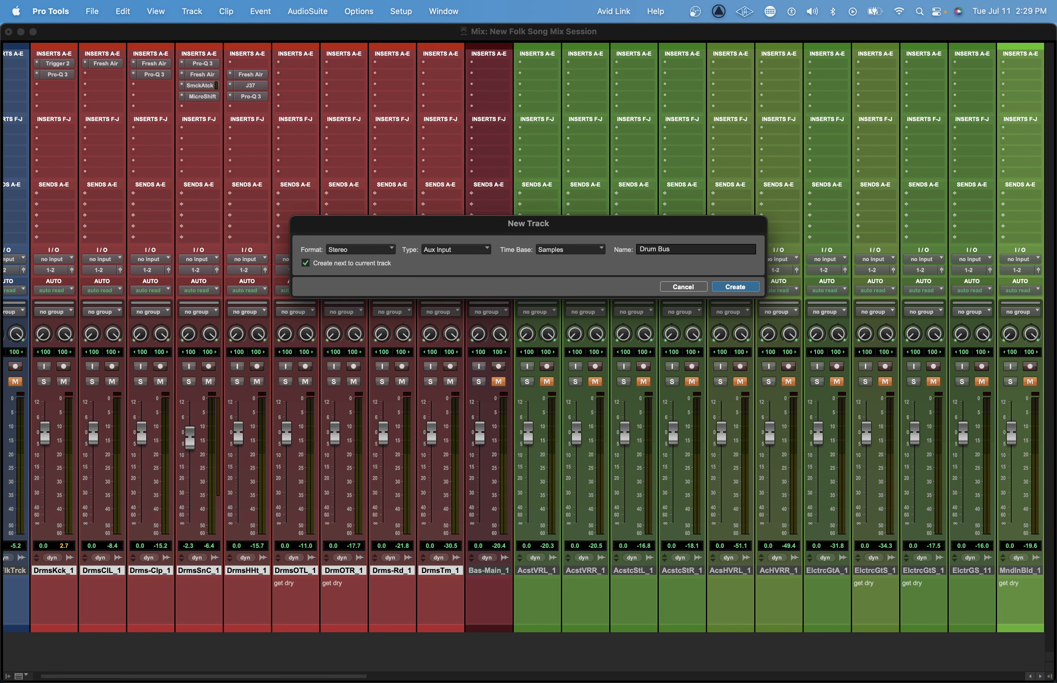
{"action": "key", "text": "Return"}
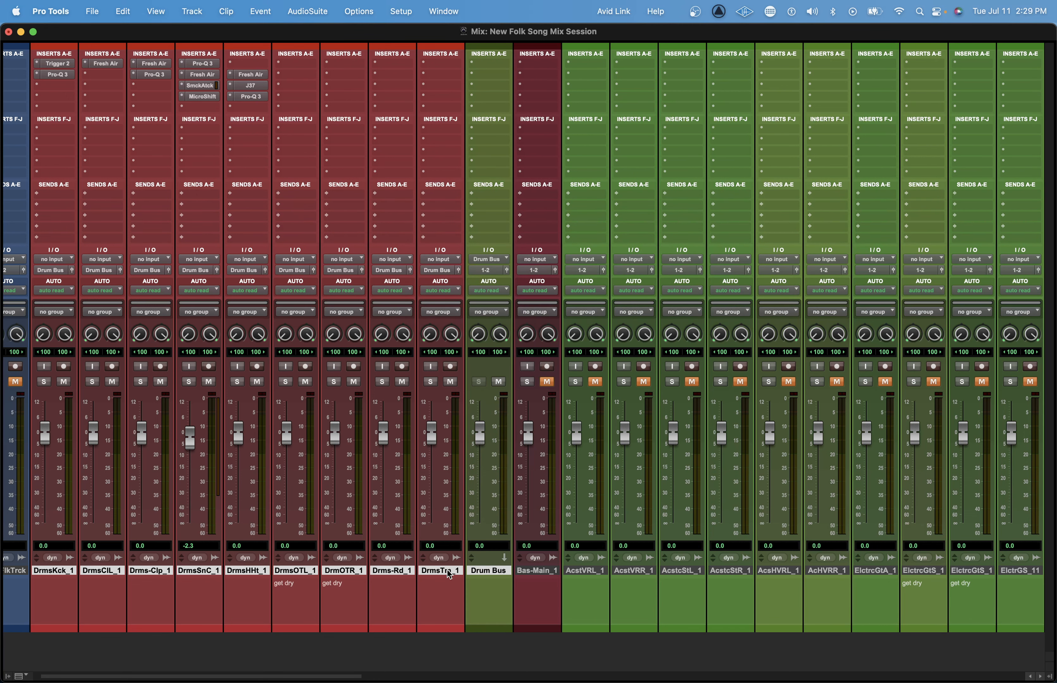
Add a send on all drum tracks to a new stereo aux input named Drum Reverb and place it directly after the Drum Bus.
{"action": "left_click", "coordinate": [449, 573]}
{"action": "left_click", "coordinate": [71, 573], "text": "shift"}
{"action": "right_click", "coordinate": [442, 195]}
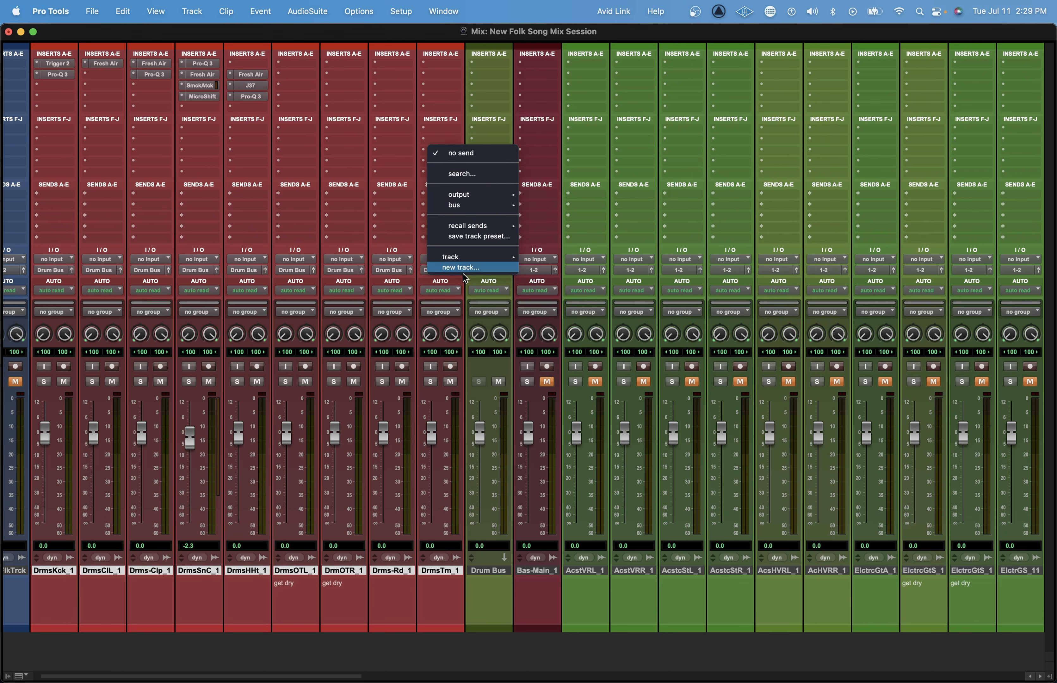
{"action": "left_click", "coordinate": [463, 274]}
{"action": "type", "text": "Drum Reverb"}
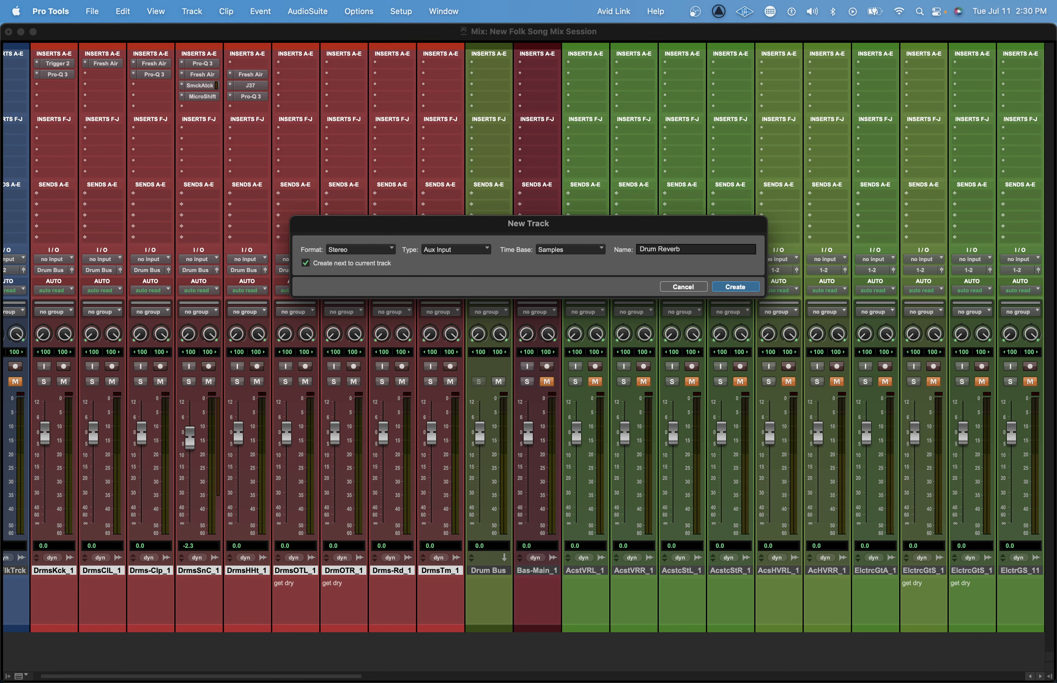
{"action": "key", "text": "Return"}
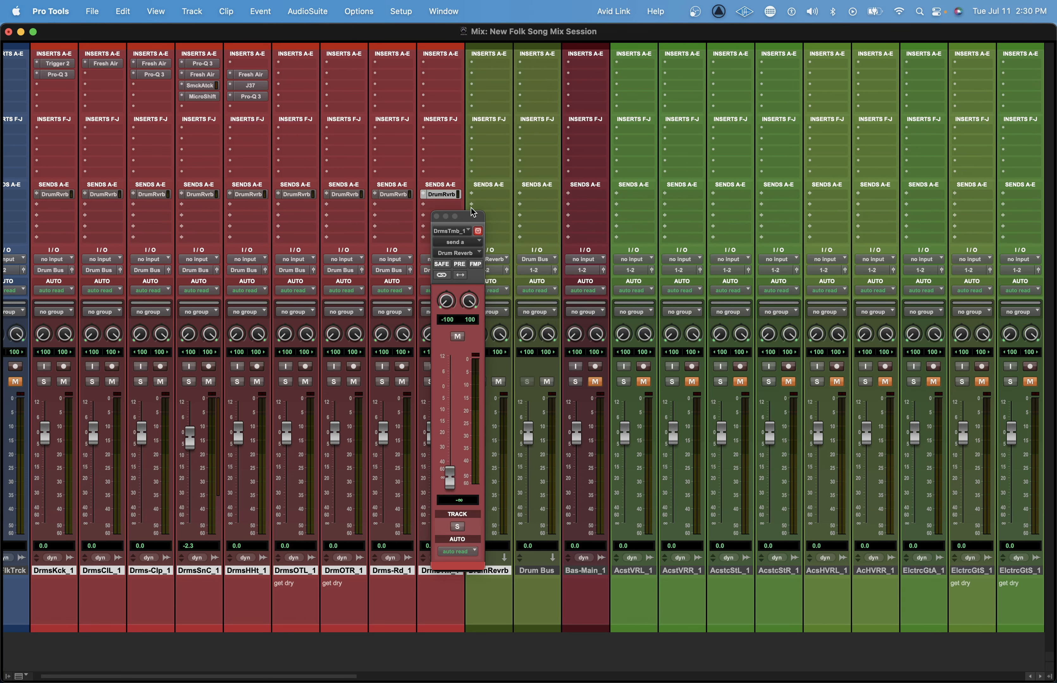
{"action": "left_click_drag", "start_coordinate": [462, 217], "coordinate": [373, 214]}
{"action": "left_click_drag", "start_coordinate": [496, 573], "coordinate": [552, 579]}
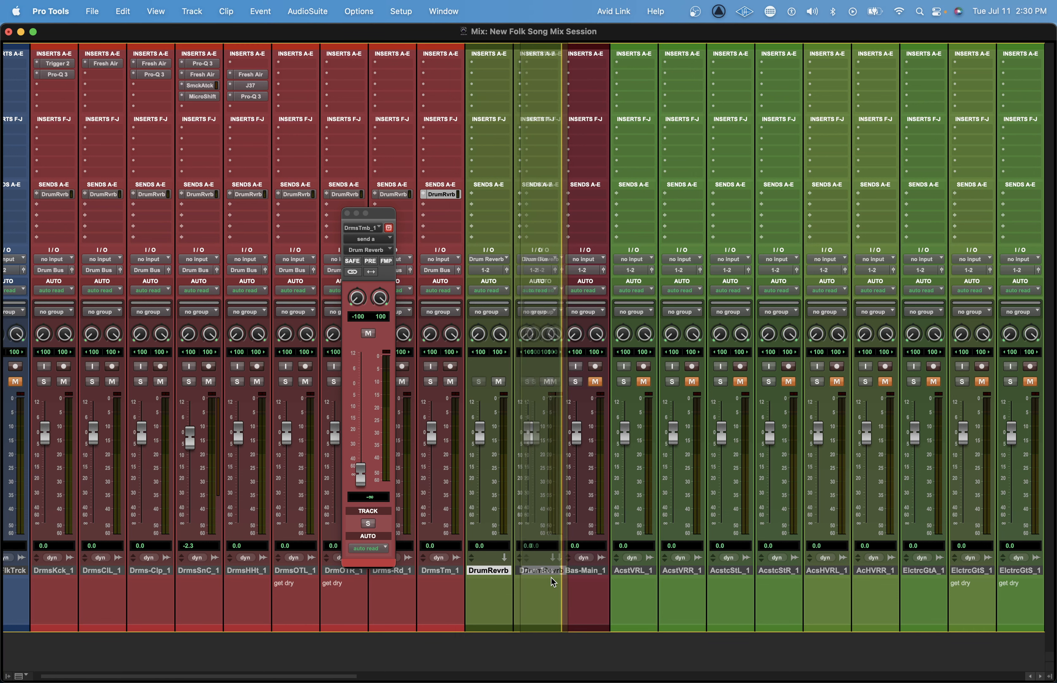
Insert RVerb on the Drum Reverb track with the AE Drum Reverb preset and close the plug-in and send windows.
{"action": "left_click", "coordinate": [543, 63]}
{"action": "type", "text": "rverb"}
{"action": "key", "text": "Return"}
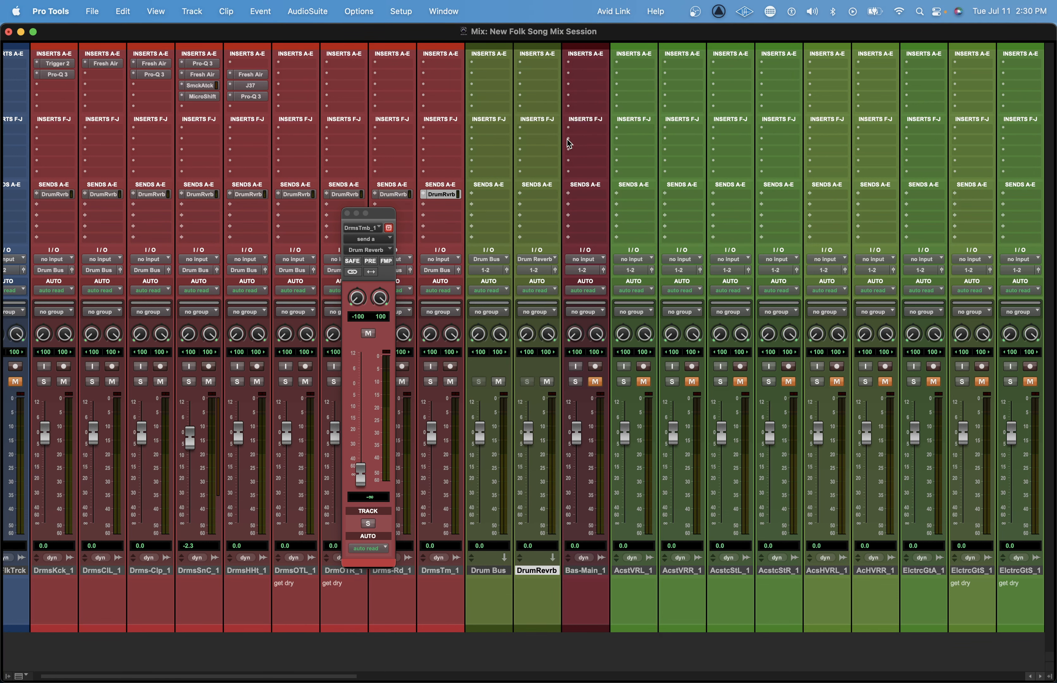
{"action": "left_click", "coordinate": [466, 277]}
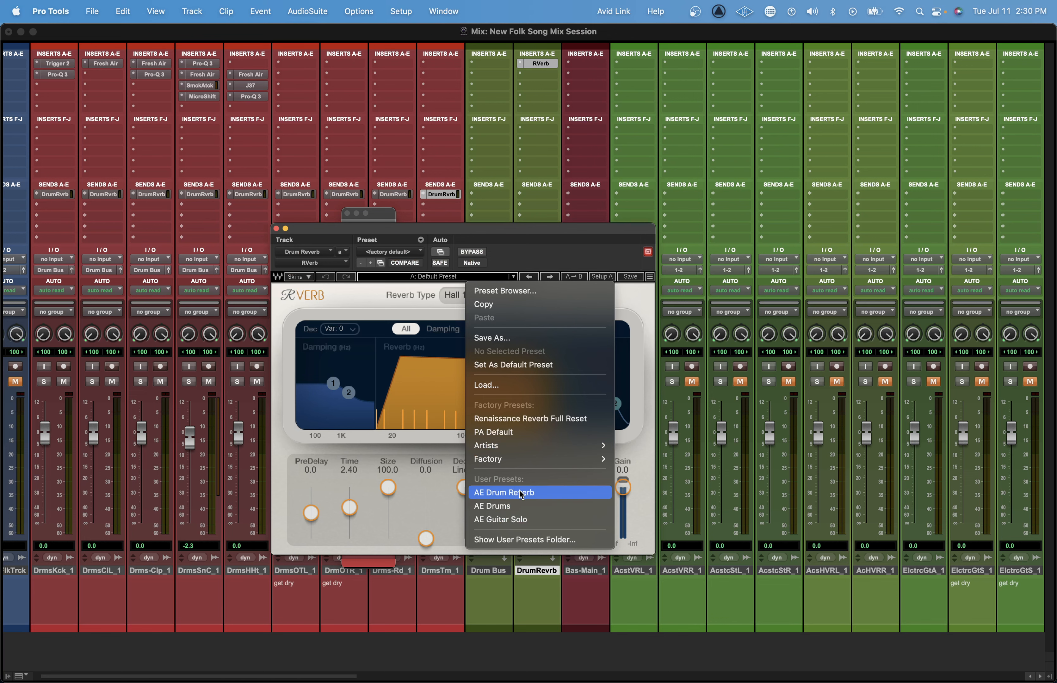
{"action": "left_click", "coordinate": [525, 495]}
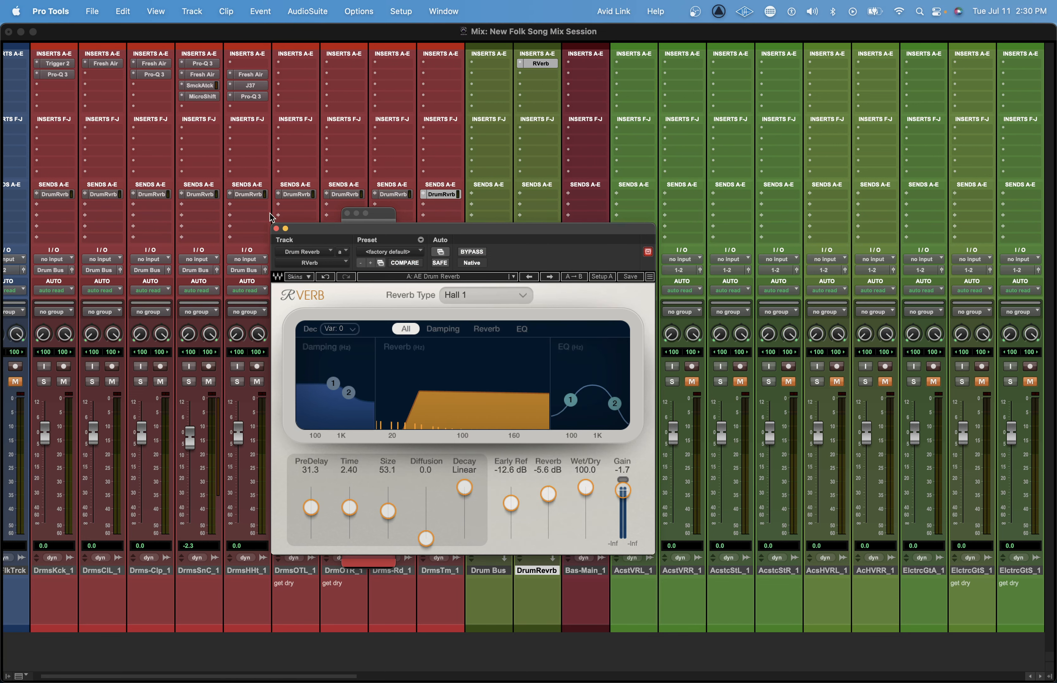
{"action": "left_click", "coordinate": [276, 229]}
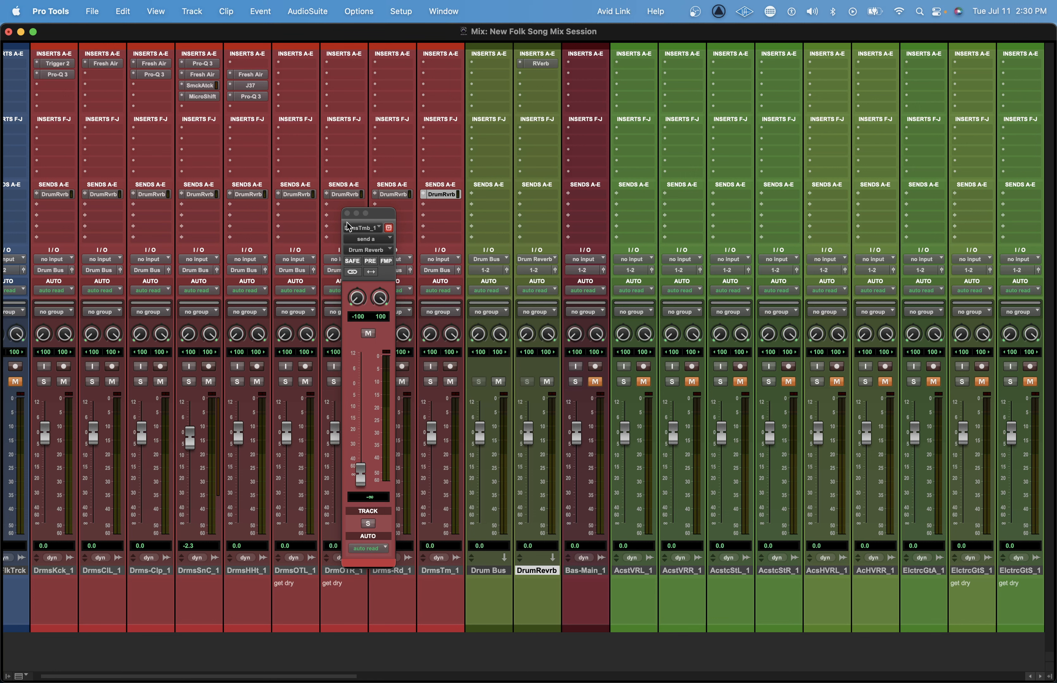
{"action": "left_click", "coordinate": [346, 214]}
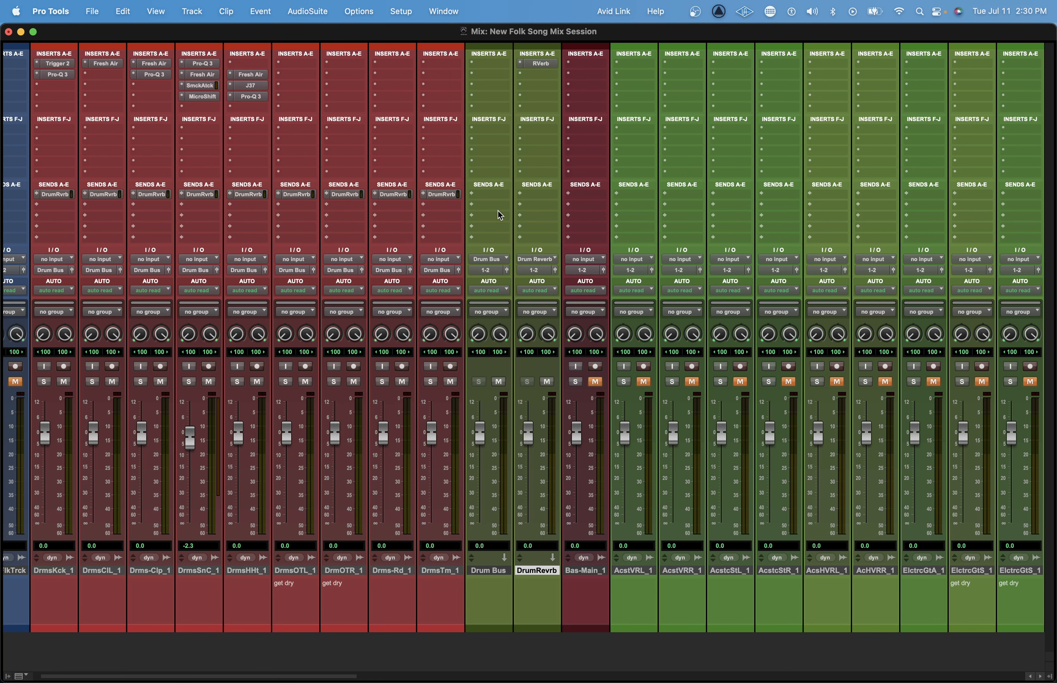
Insert the stereo PuigChild 670 compressor in the first insert slot of the Drum Bus and bypass it.
{"action": "left_click", "coordinate": [497, 63]}
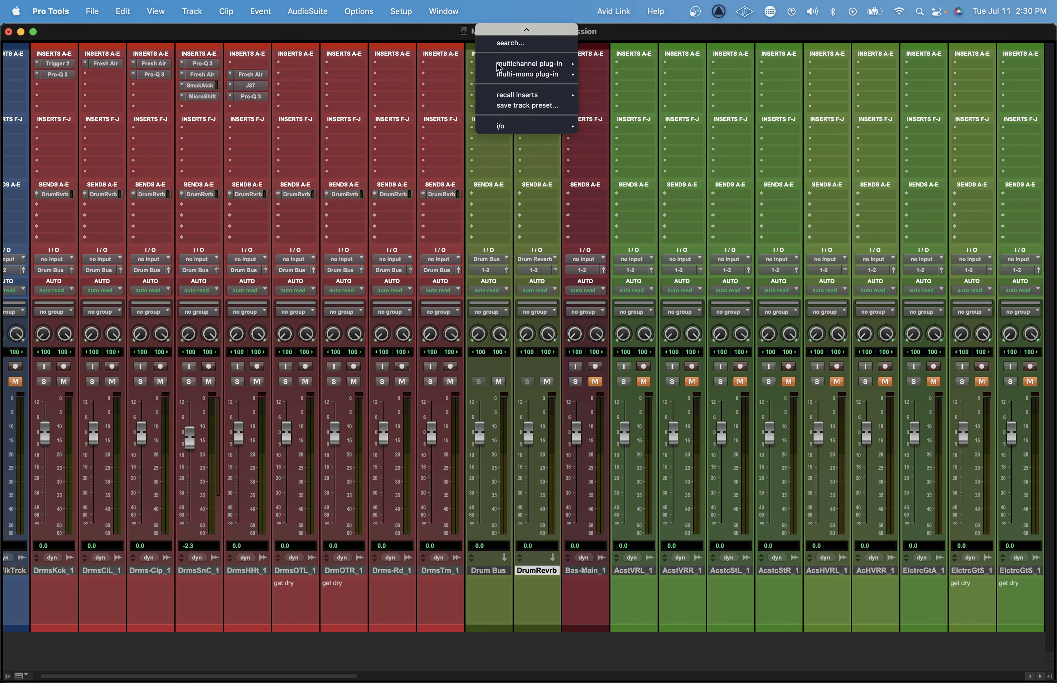
{"action": "type", "text": "puig"}
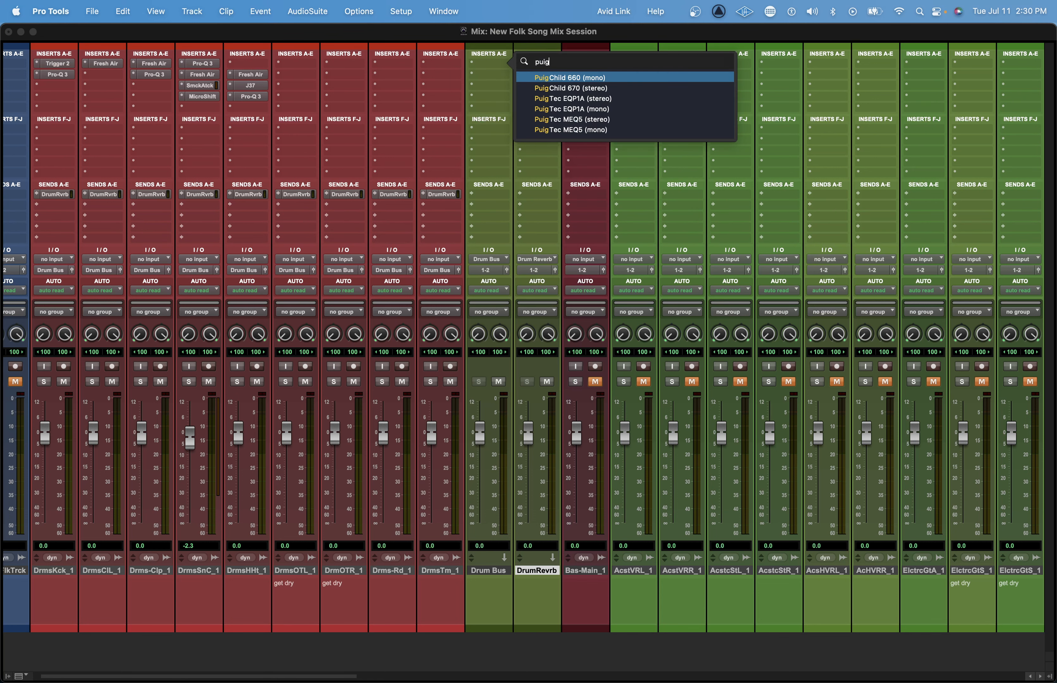
{"action": "key", "text": "Down"}
{"action": "key", "text": "Return"}
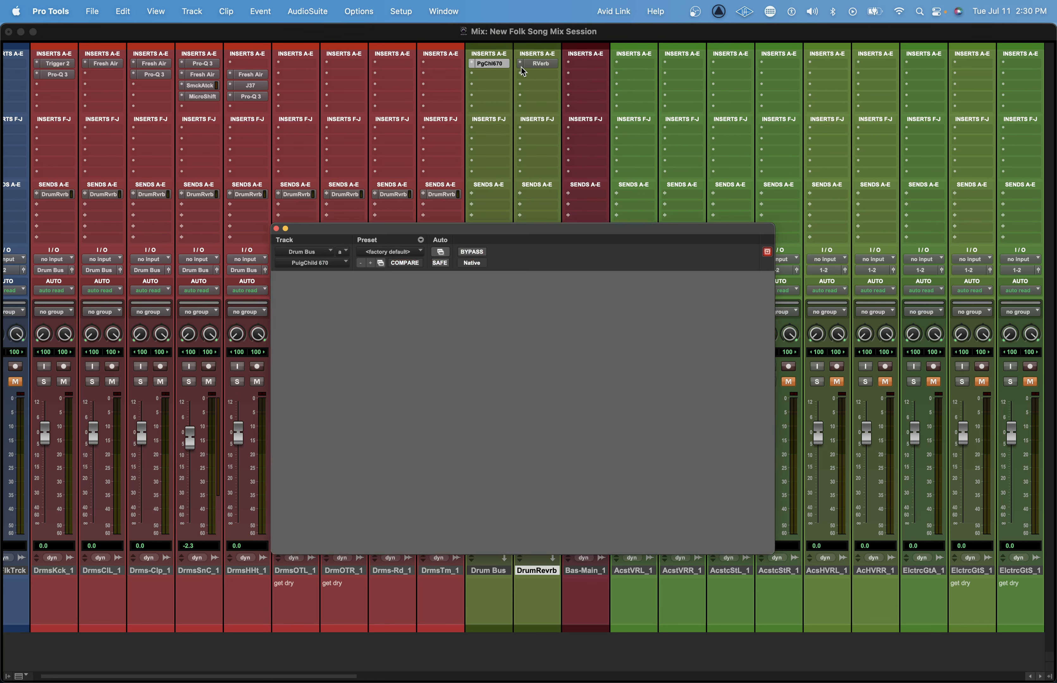
Insert the stereo FabFilter Pro-L 2 limiter below the PuigChild 670 on the Drum Bus, bypass it and close its window.
{"action": "left_click", "coordinate": [491, 75]}
{"action": "type", "text": "fab"}
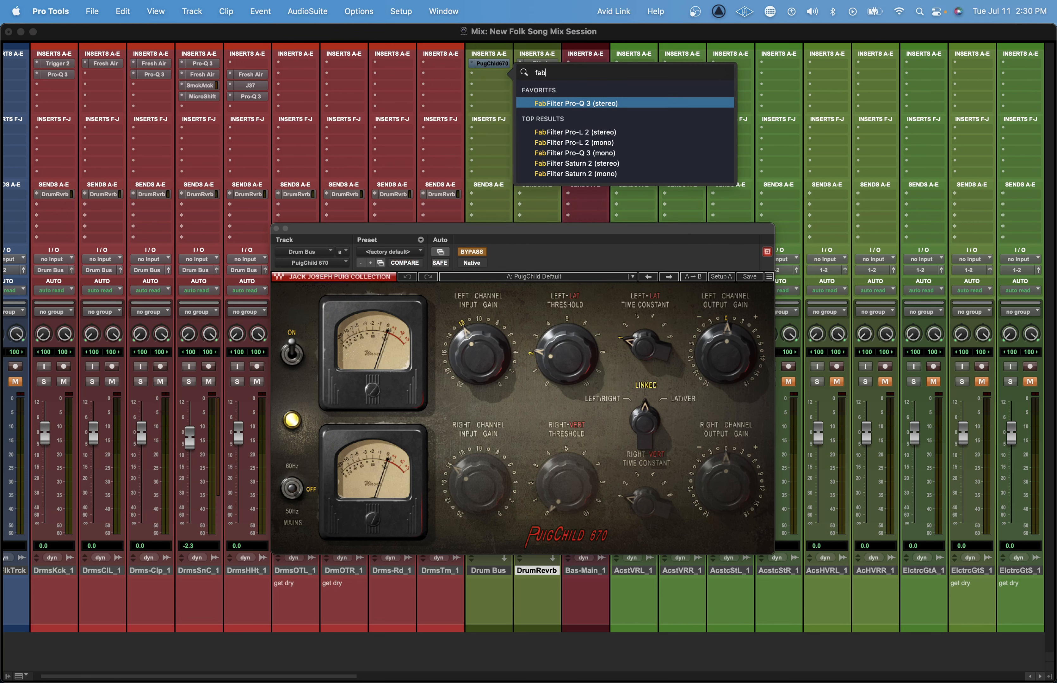
{"action": "key", "text": "Down"}
{"action": "key", "text": "Return"}
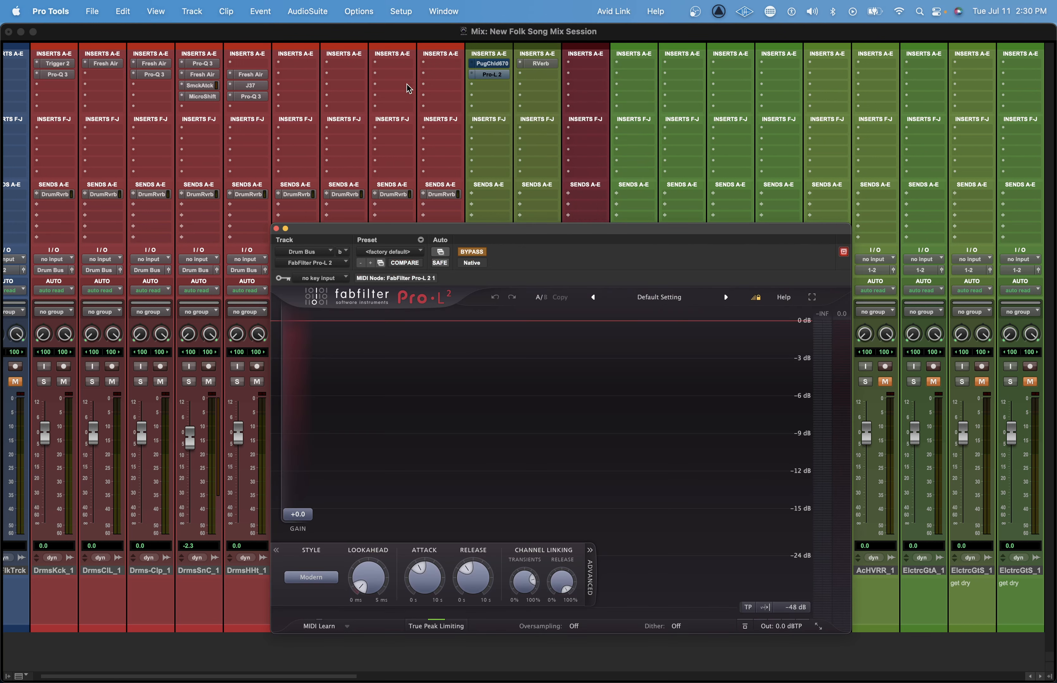
{"action": "left_click", "coordinate": [276, 229]}
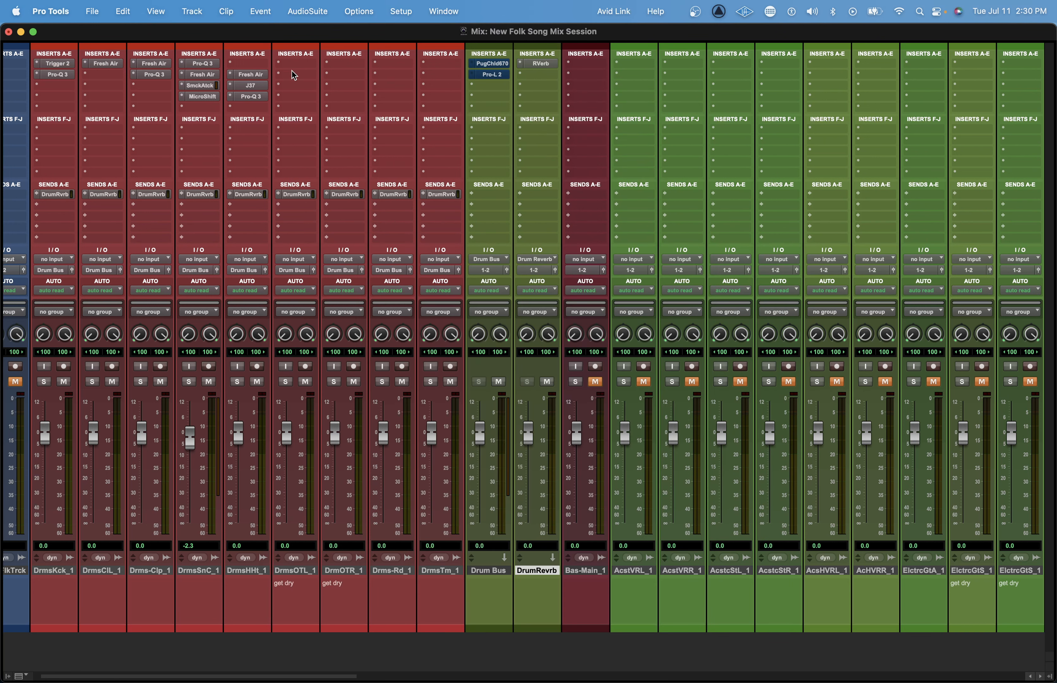
Create a send from the Drum Bus to a new stereo aux input named =Drums, with the send level at 0.0 dB.
{"action": "left_click", "coordinate": [495, 193]}
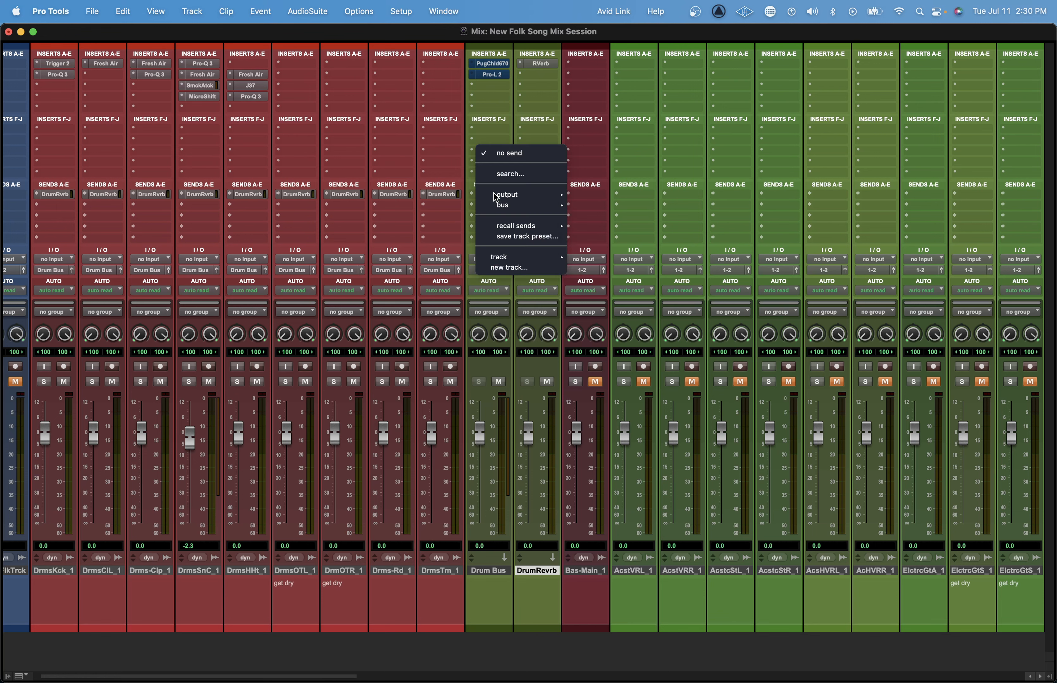
{"action": "left_click", "coordinate": [511, 267]}
{"action": "type", "text": "=Drums"}
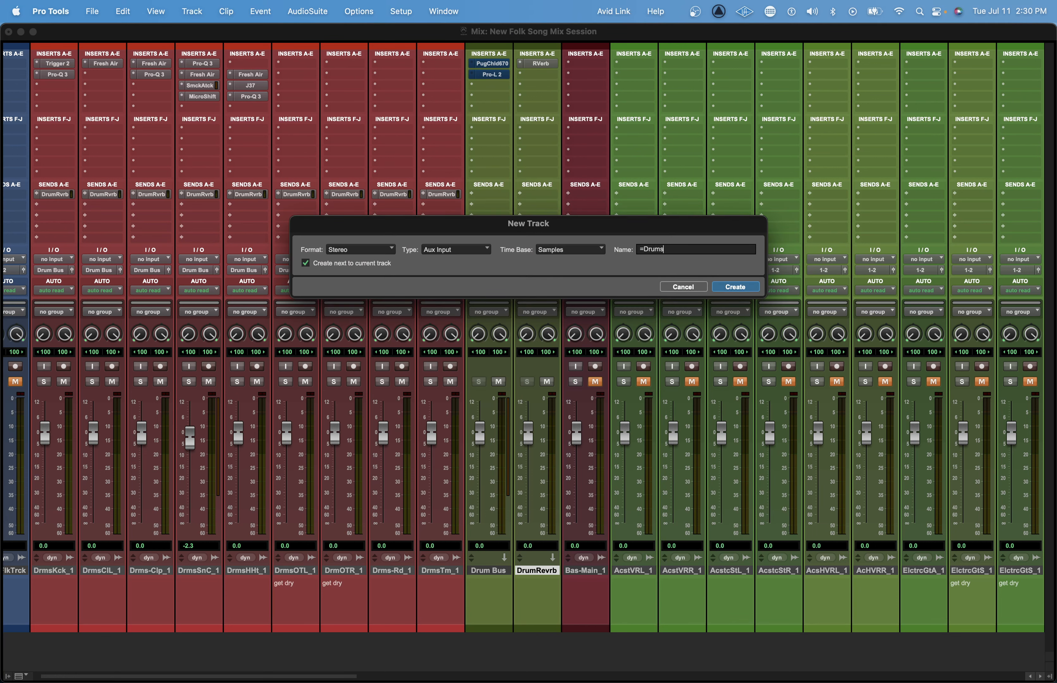
{"action": "key", "text": "Return"}
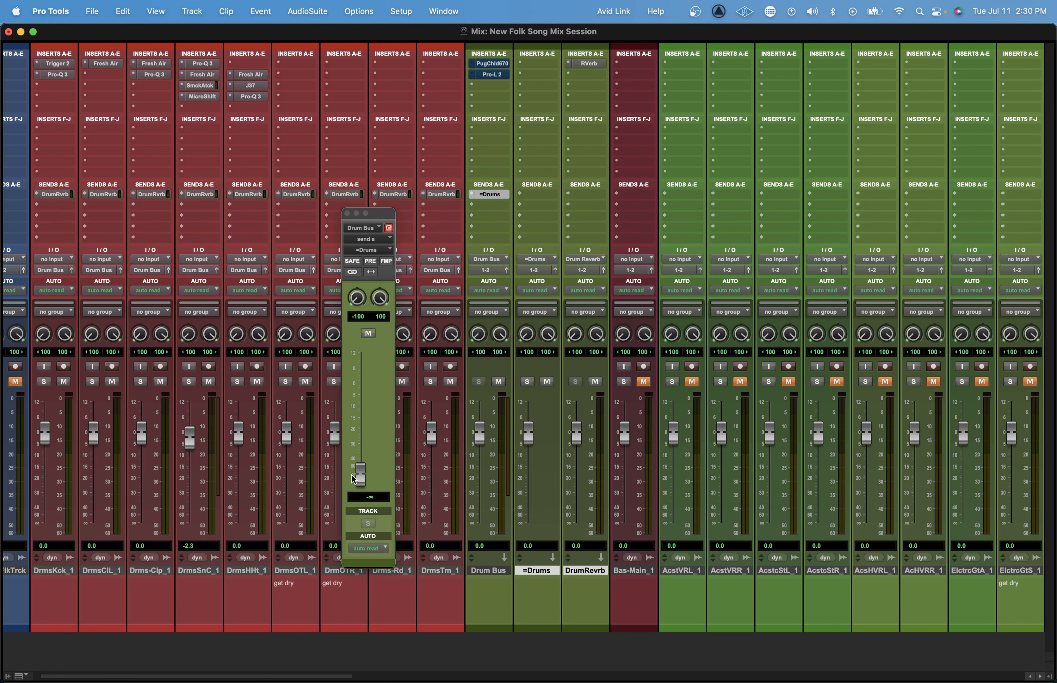
{"action": "left_click", "coordinate": [524, 382], "text": "super"}
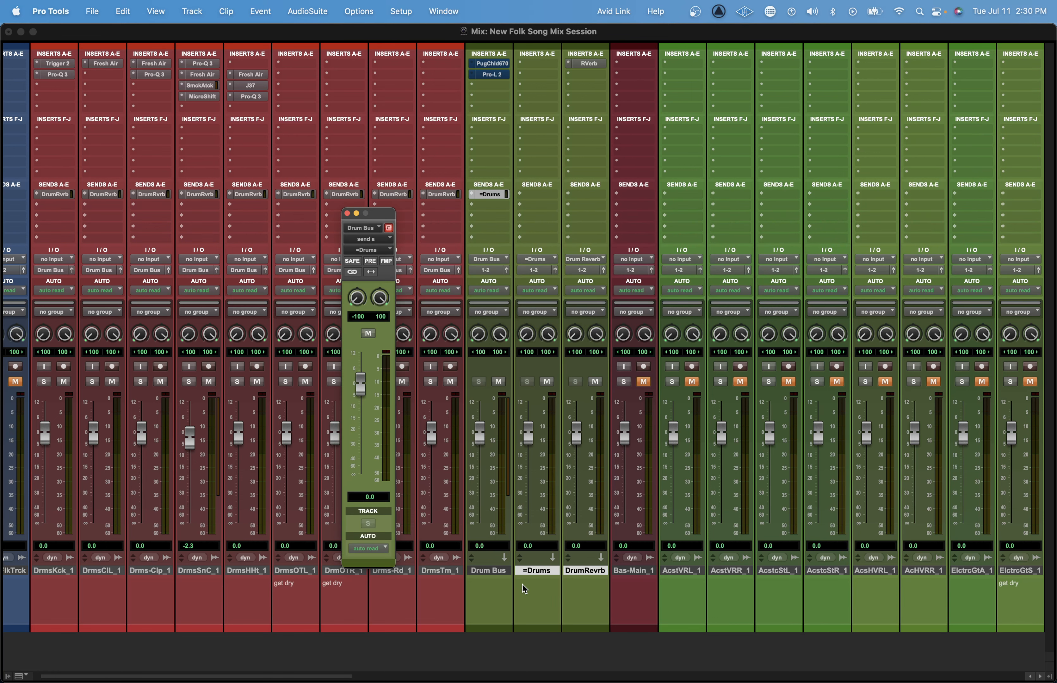
{"action": "left_click", "coordinate": [496, 571]}
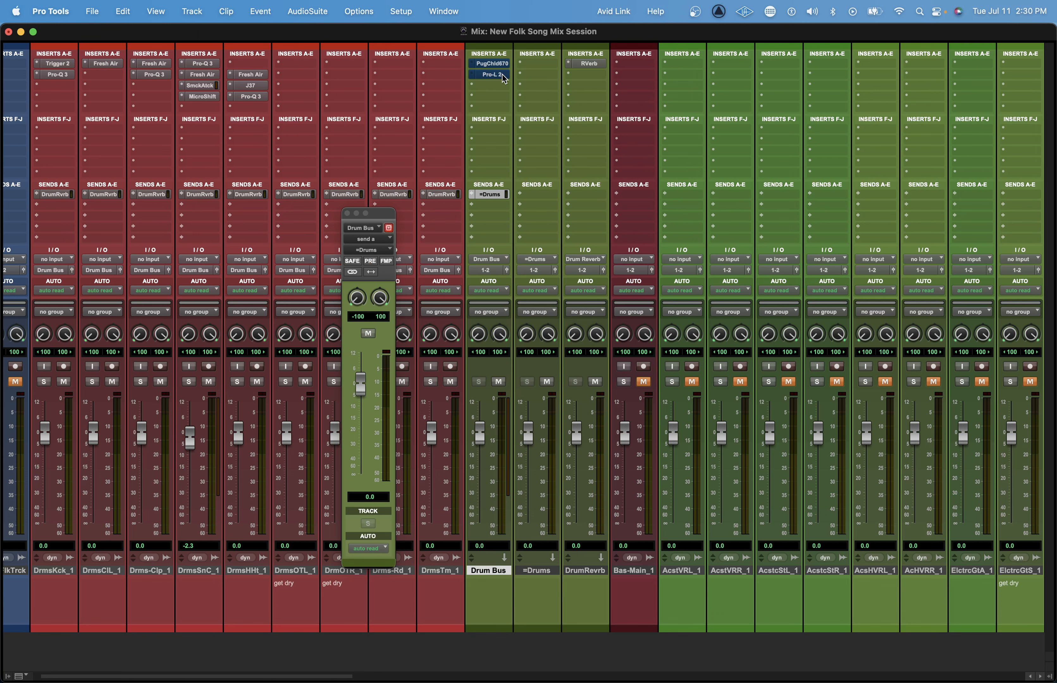
Insert the stereo H-Comp on the =Drums track, load the Pumping Drums preset and close its window.
{"action": "left_click", "coordinate": [544, 65]}
{"action": "mouse_move", "coordinate": [543, 66]}
{"action": "type", "text": "h-comp"}
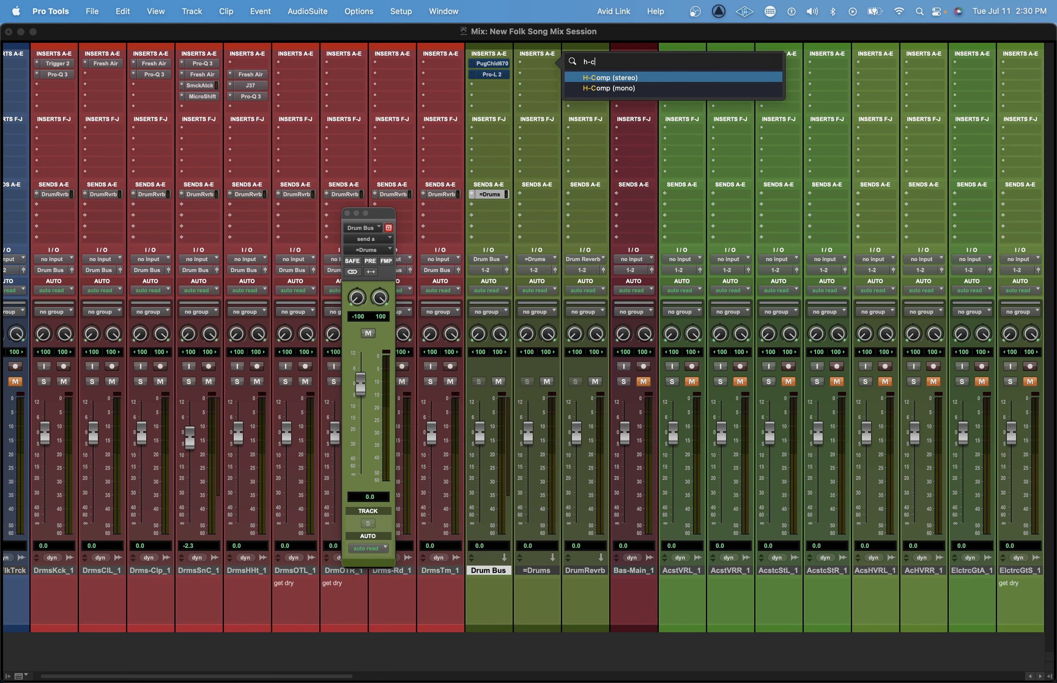
{"action": "key", "text": "Return"}
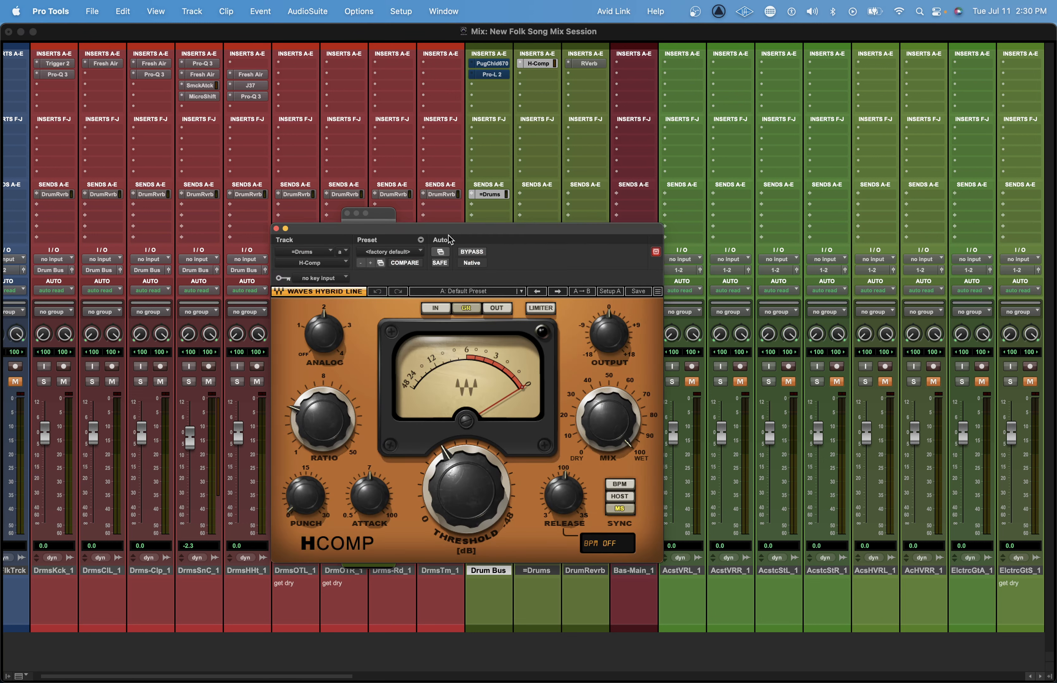
{"action": "left_click", "coordinate": [479, 293]}
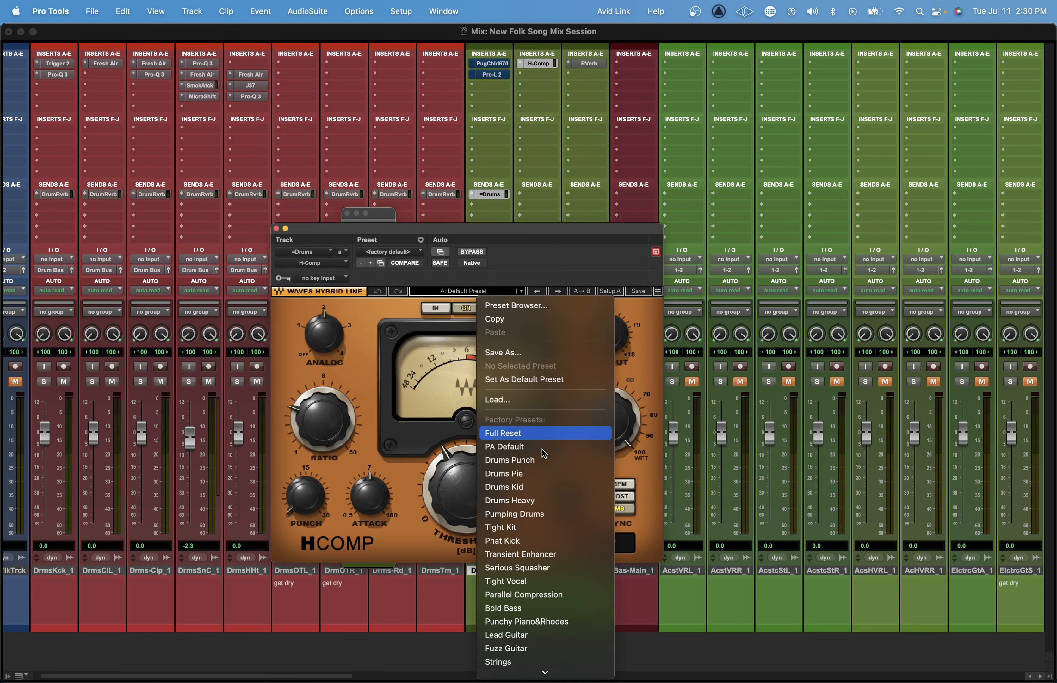
{"action": "left_click", "coordinate": [538, 516]}
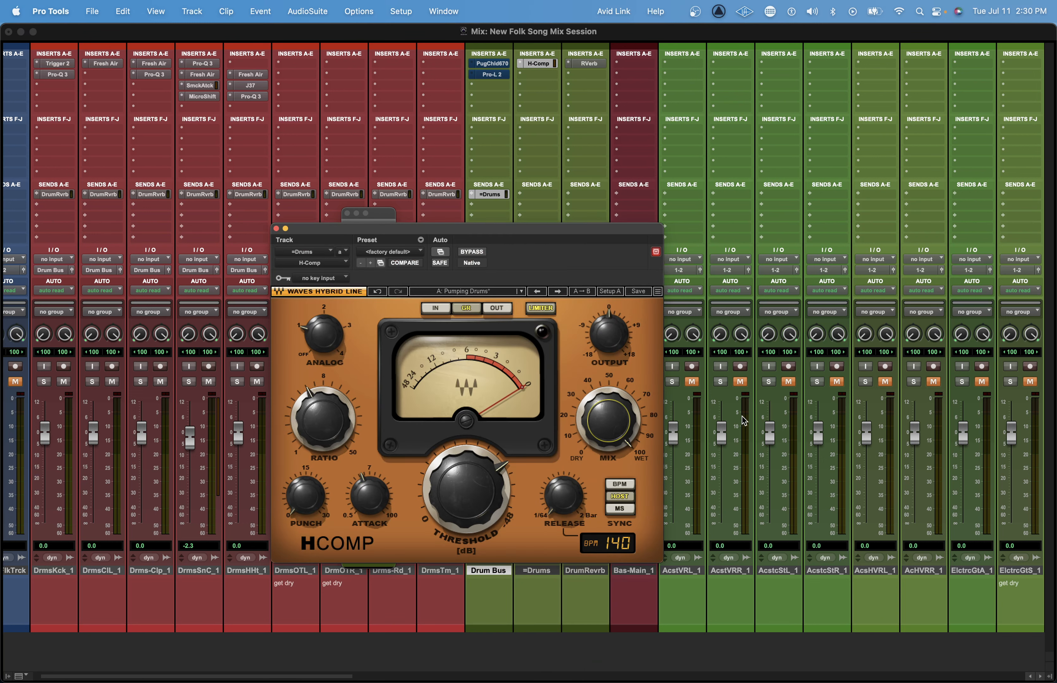
{"action": "left_click", "coordinate": [275, 228]}
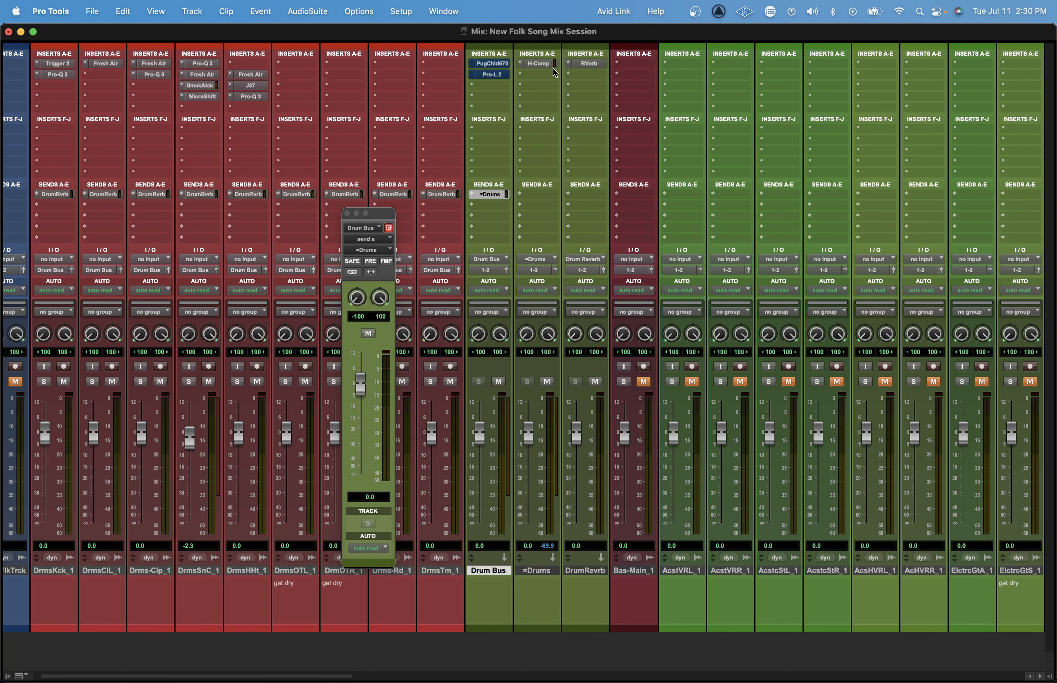
Bypass H-Comp on the =Drums track and insert the stereo Virtual Mix Rack below it with the AE preset Drum Crush.
{"action": "left_click", "coordinate": [540, 74]}
{"action": "type", "text": "virtual"}
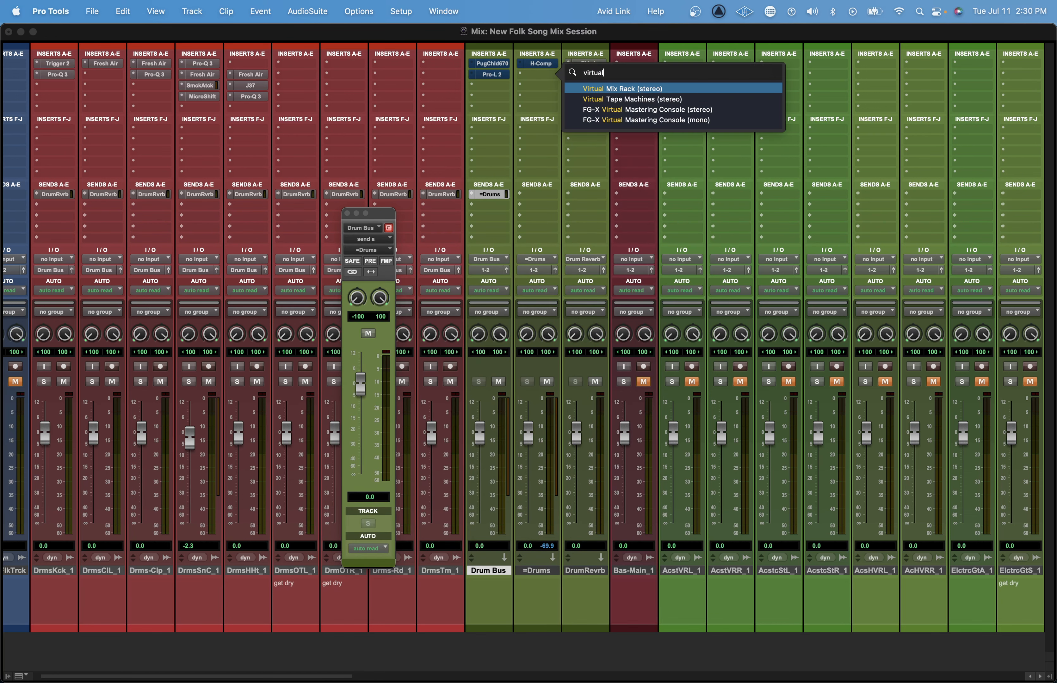
{"action": "key", "text": "Escape"}
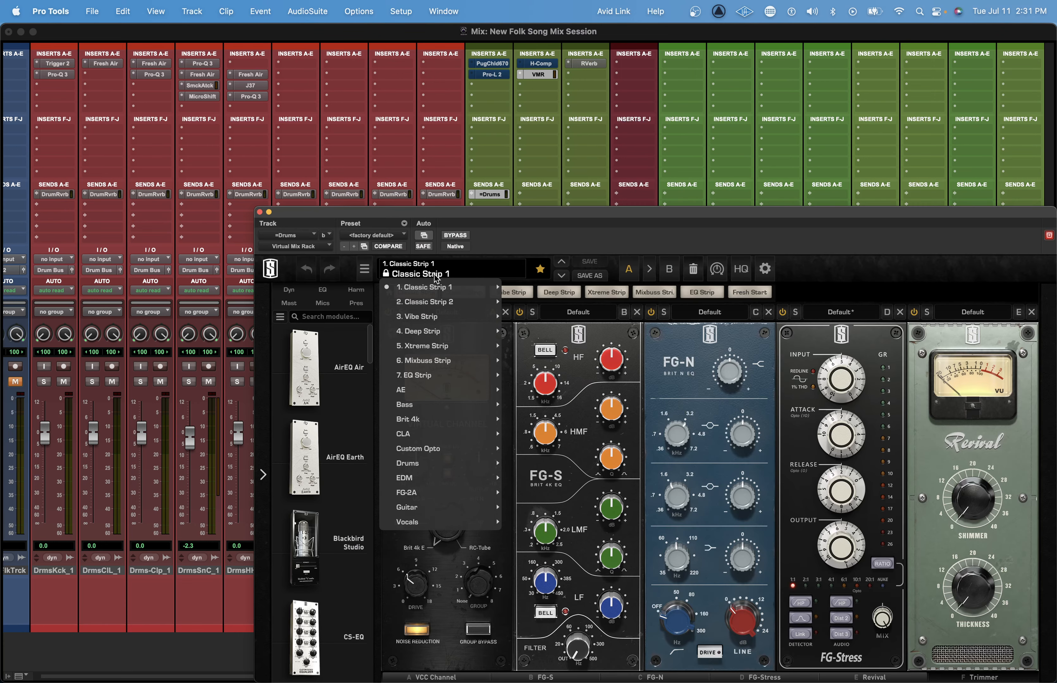
{"action": "left_click", "coordinate": [437, 274]}
{"action": "mouse_move", "coordinate": [431, 435]}
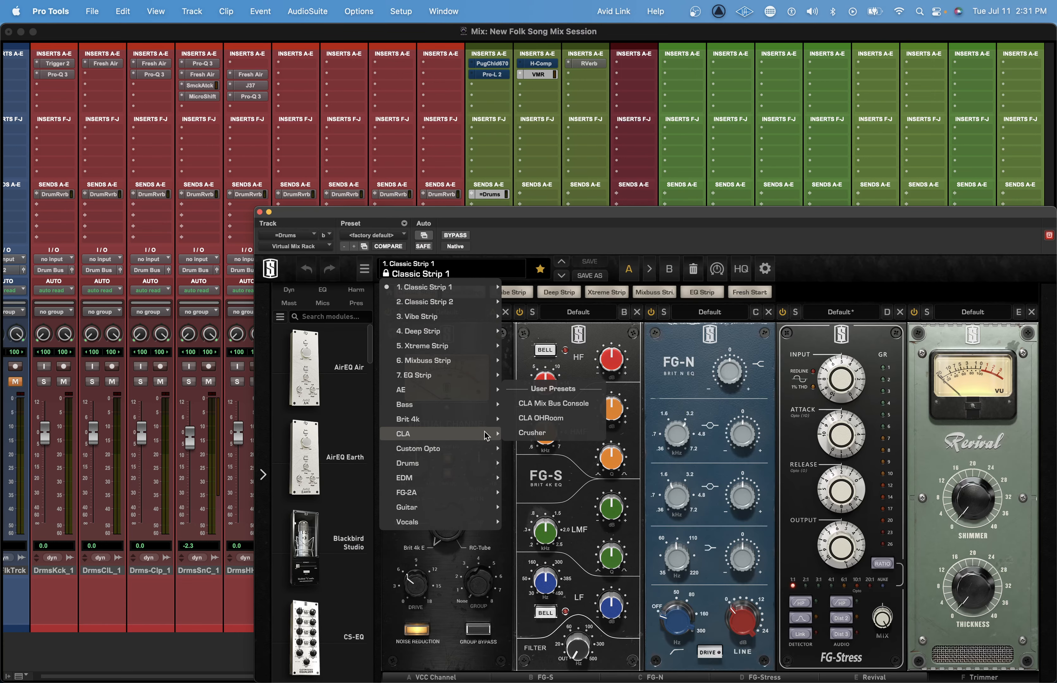
{"action": "mouse_move", "coordinate": [472, 390]}
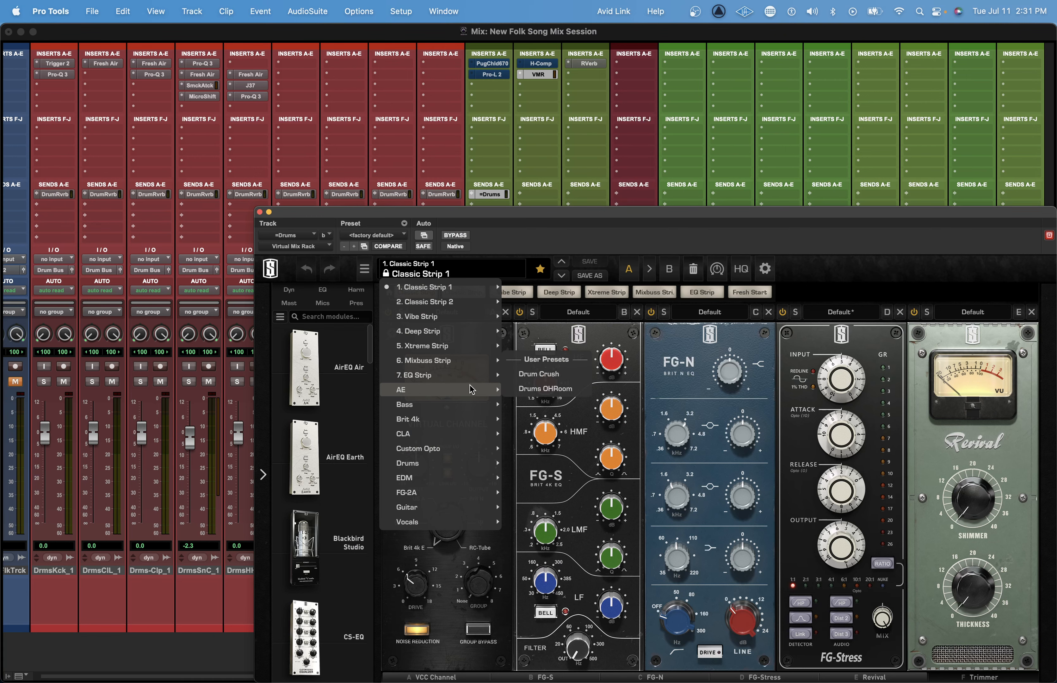
{"action": "left_click", "coordinate": [562, 375]}
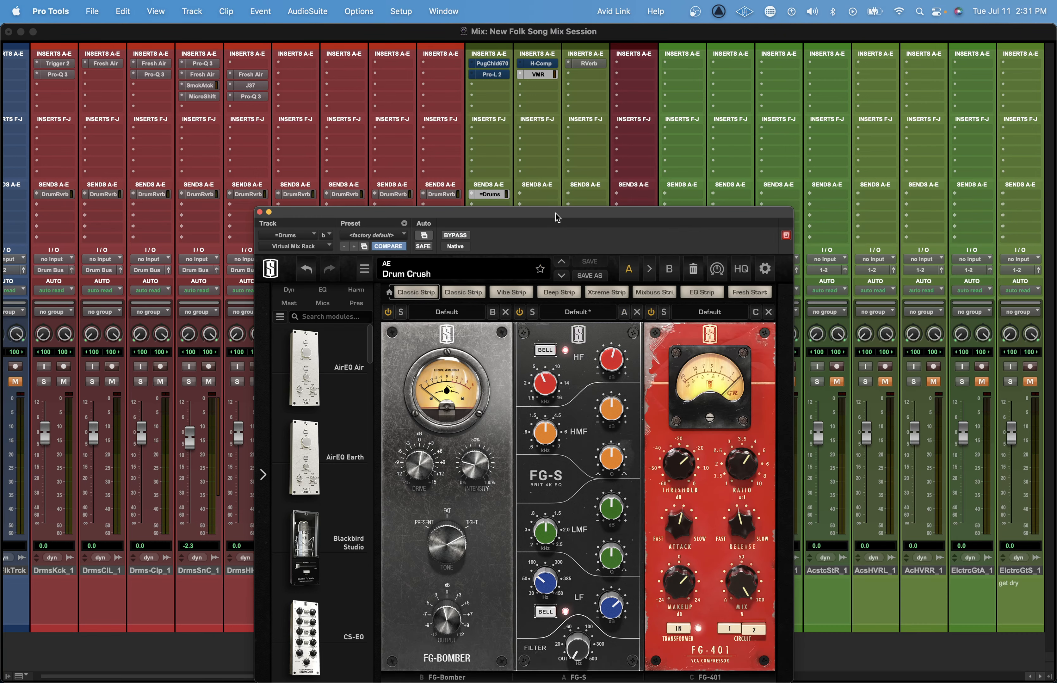
{"action": "left_click_drag", "start_coordinate": [554, 213], "coordinate": [472, 132]}
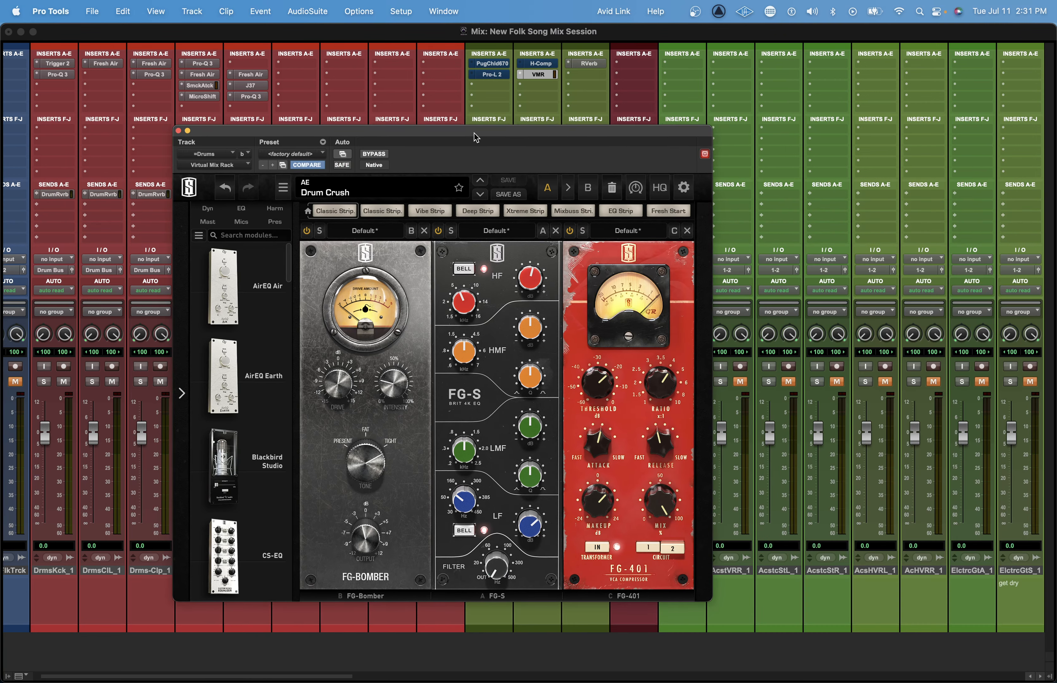
{"action": "left_click", "coordinate": [177, 130]}
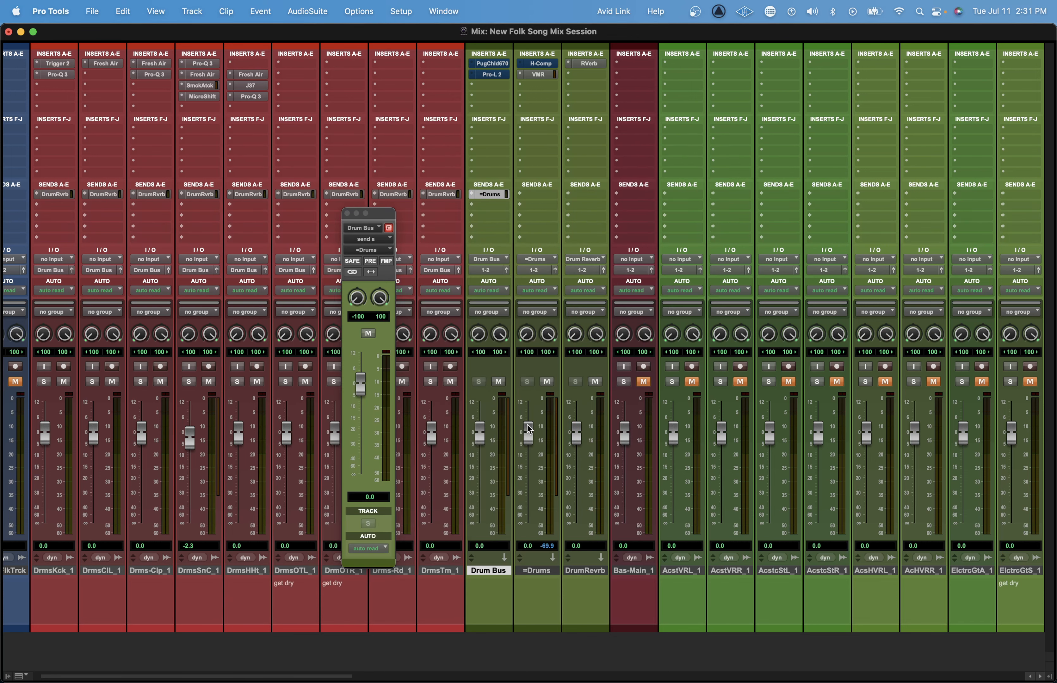
Pull the =Drums track's volume fader all the way down to -∞ and close the Drum Bus send window.
{"action": "left_click_drag", "start_coordinate": [527, 431], "coordinate": [529, 527]}
{"action": "left_click", "coordinate": [347, 213]}
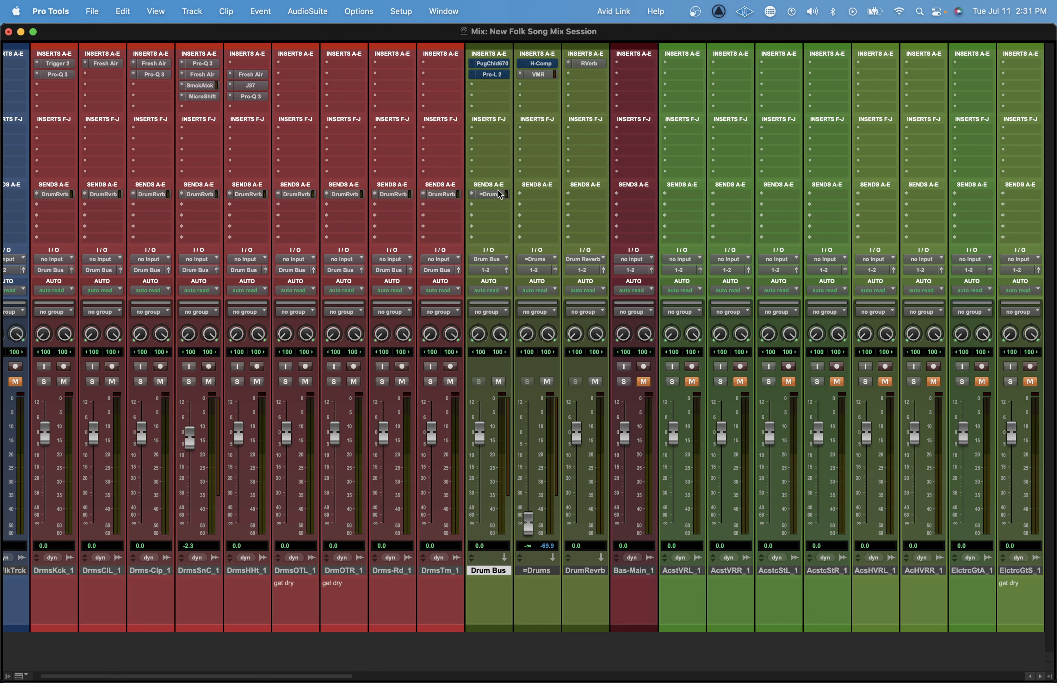
{"action": "left_click", "coordinate": [495, 194]}
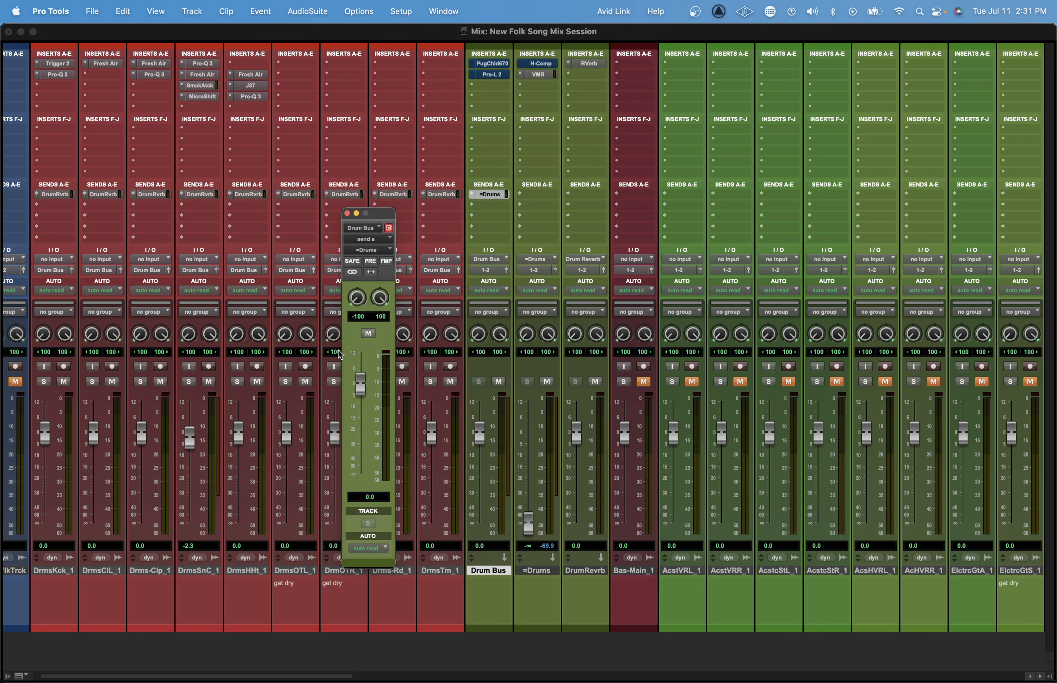
{"action": "mouse_move", "coordinate": [528, 524]}
{"action": "left_mouse_down"}
{"action": "mouse_move", "coordinate": [527, 446]}
{"action": "mouse_move", "coordinate": [528, 526]}
{"action": "left_mouse_up"}
{"action": "left_click", "coordinate": [348, 213]}
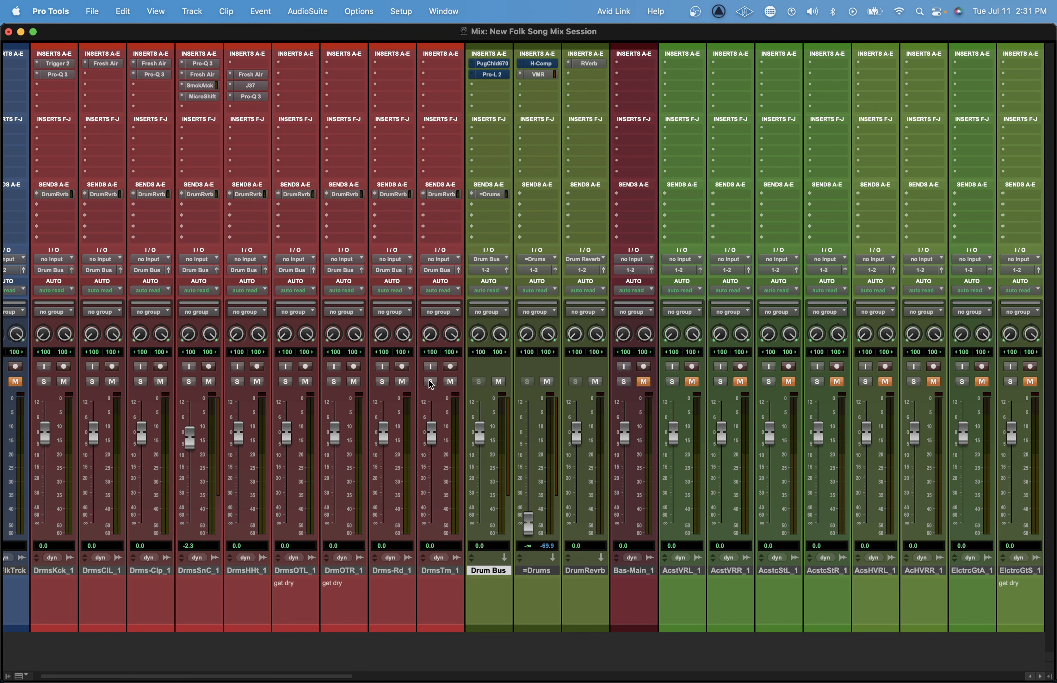
{"action": "left_click_drag", "start_coordinate": [188, 439], "coordinate": [187, 441]}
{"action": "key", "text": "super+z"}
{"action": "left_click_drag", "start_coordinate": [531, 534], "coordinate": [543, 624]}
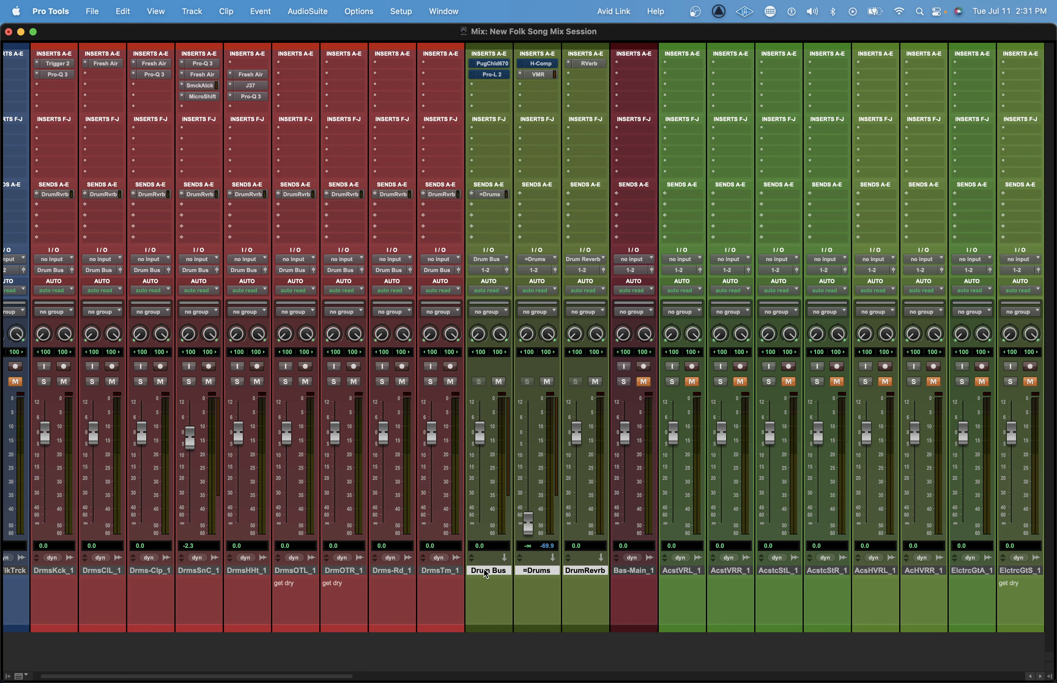
Route the outputs of Drum Bus, =Drums and DrumRevrb to a new stereo aux input named Drum Sum Bus and solo-safe it.
{"action": "left_click", "coordinate": [585, 274]}
{"action": "left_click", "coordinate": [596, 308]}
{"action": "type", "text": "Dr"}
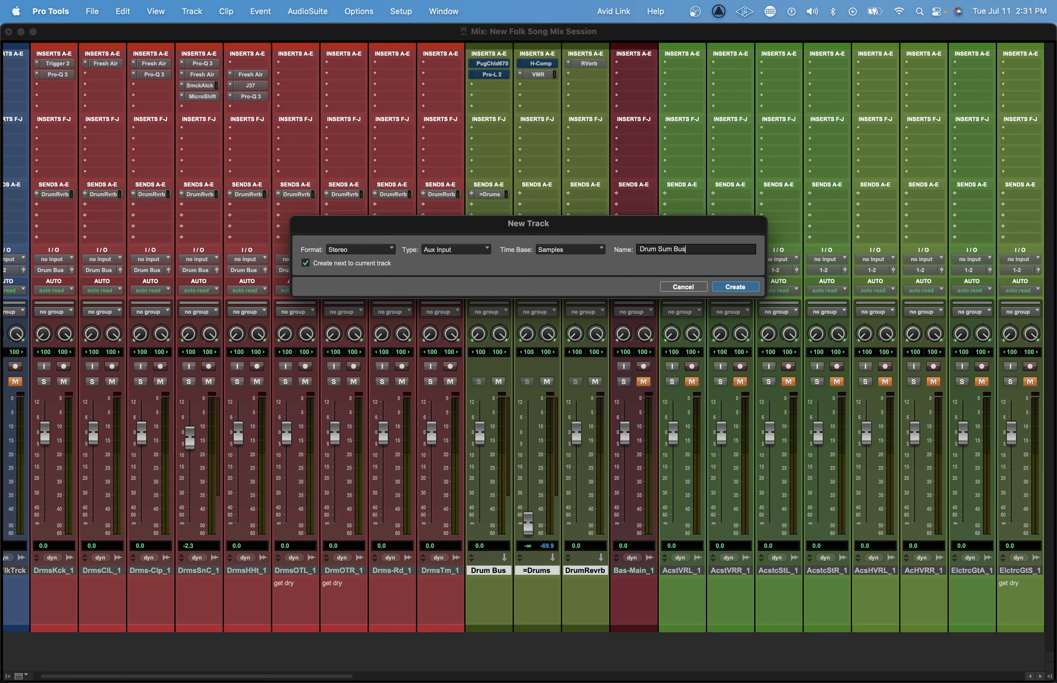
{"action": "type", "text": "um Sum Bus"}
{"action": "key", "text": "Return"}
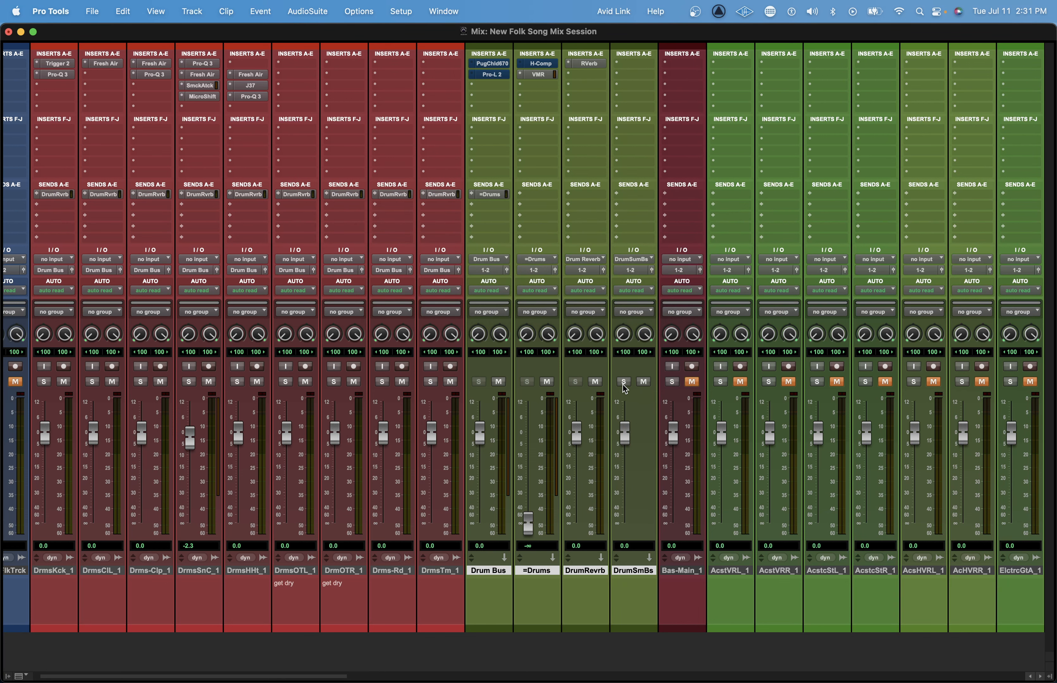
{"action": "left_click", "coordinate": [577, 572]}
{"action": "left_click", "coordinate": [506, 572]}
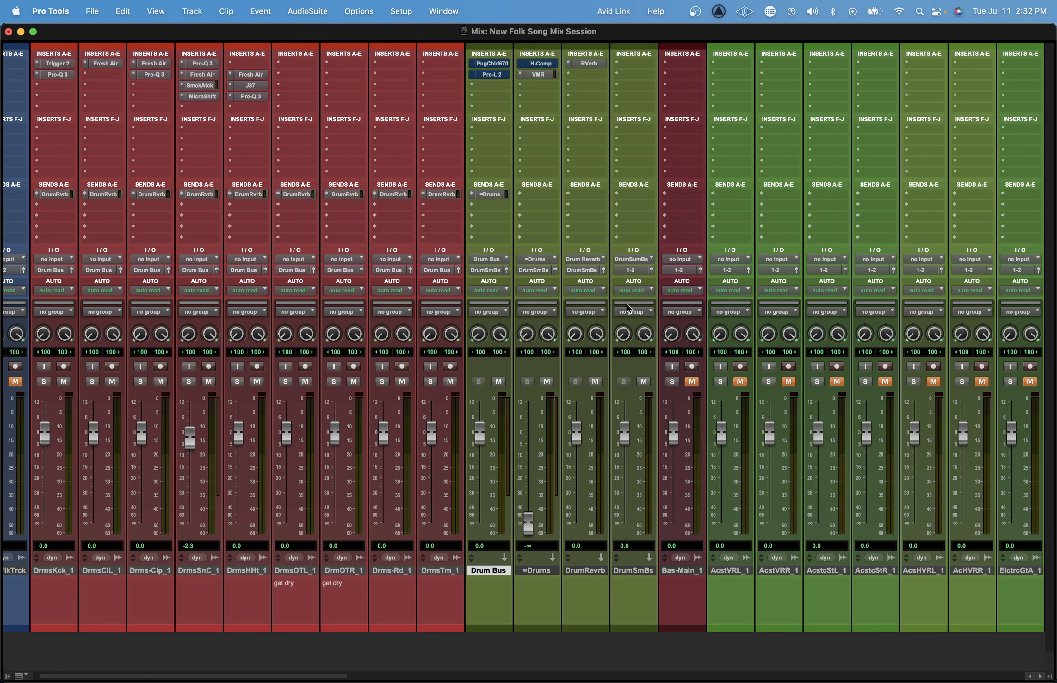
Try the Drum Bus fader at -5.7 dB, check its send to =Drums, and return the fader to 0.0 dB.
{"action": "left_click", "coordinate": [635, 573]}
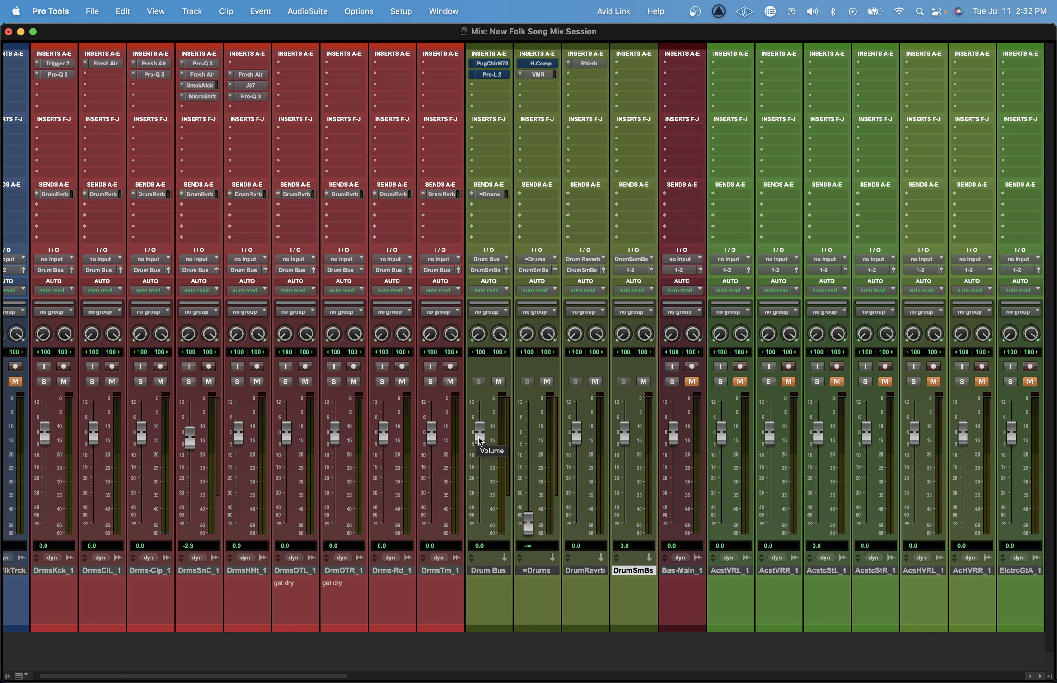
{"action": "left_click_drag", "start_coordinate": [481, 430], "coordinate": [480, 444]}
{"action": "left_click", "coordinate": [489, 194]}
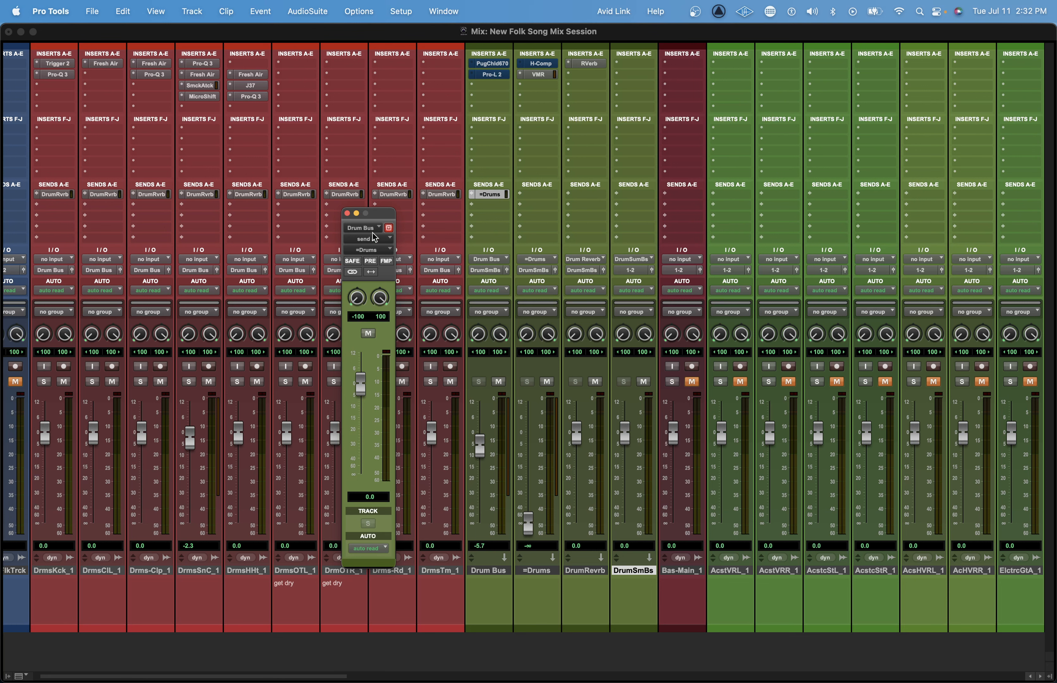
{"action": "left_click", "coordinate": [348, 214]}
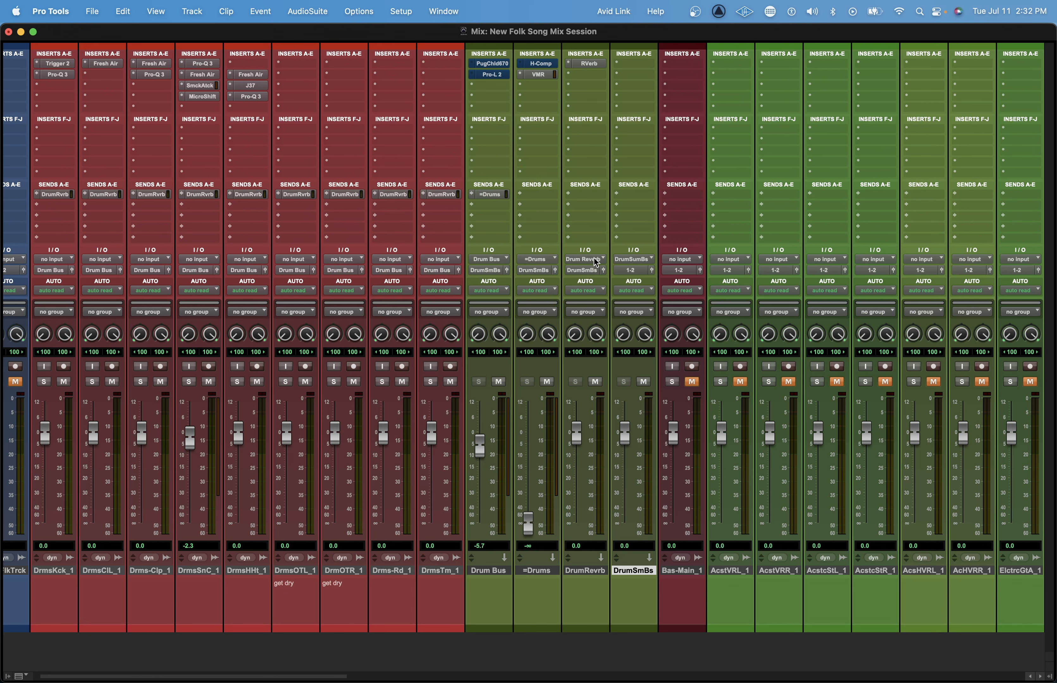
{"action": "left_click_drag", "start_coordinate": [478, 448], "coordinate": [478, 442]}
{"action": "left_click", "coordinate": [473, 450], "text": "alt"}
{"action": "left_click", "coordinate": [495, 573]}
{"action": "left_click", "coordinate": [534, 571]}
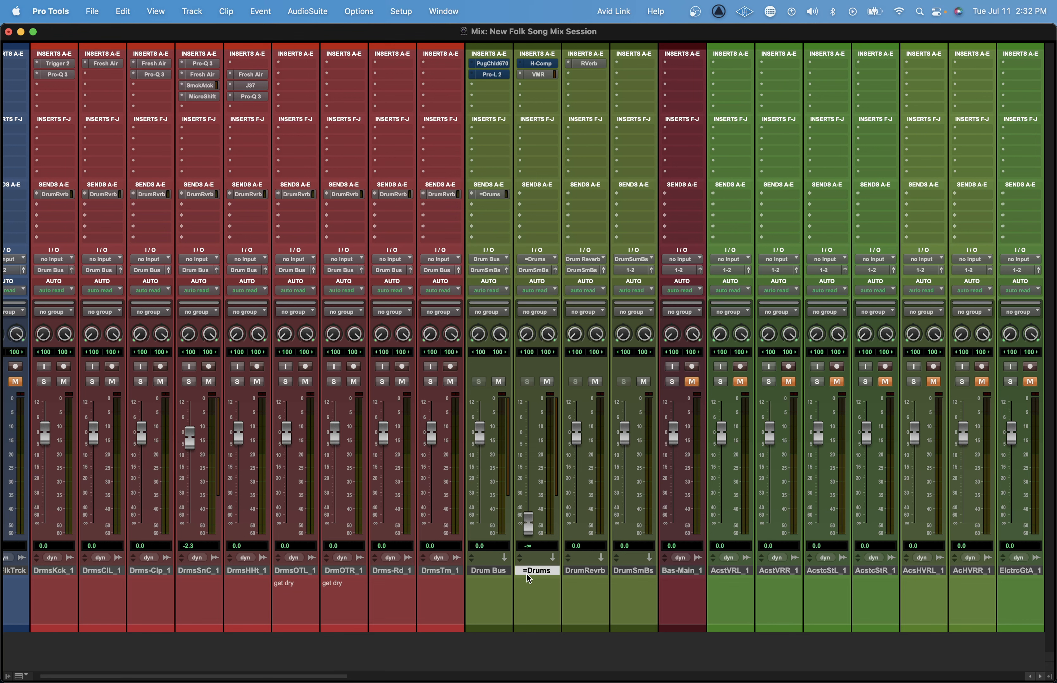
{"action": "left_click", "coordinate": [584, 573]}
{"action": "left_click", "coordinate": [643, 577]}
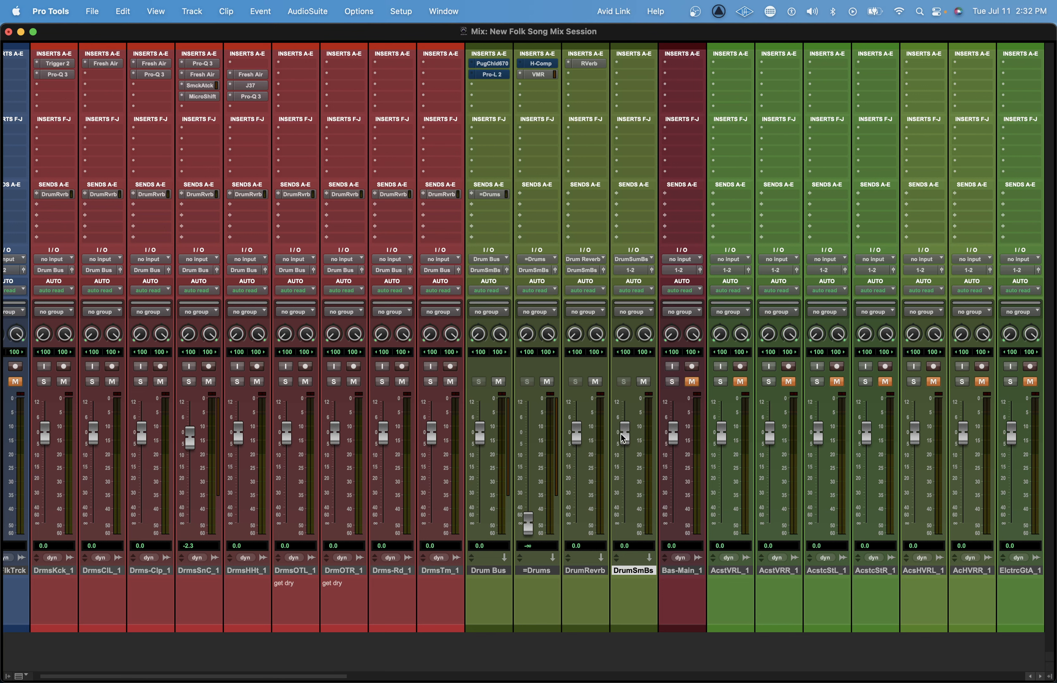
{"action": "left_click_drag", "start_coordinate": [619, 429], "coordinate": [619, 439]}
{"action": "left_click", "coordinate": [623, 442], "text": "alt"}
Insert the FabFilter Pro-L 2 limiter in the first insert slot of the Drum Sum Bus and bypass it.
{"action": "left_click_drag", "start_coordinate": [635, 61], "coordinate": [635, 62]}
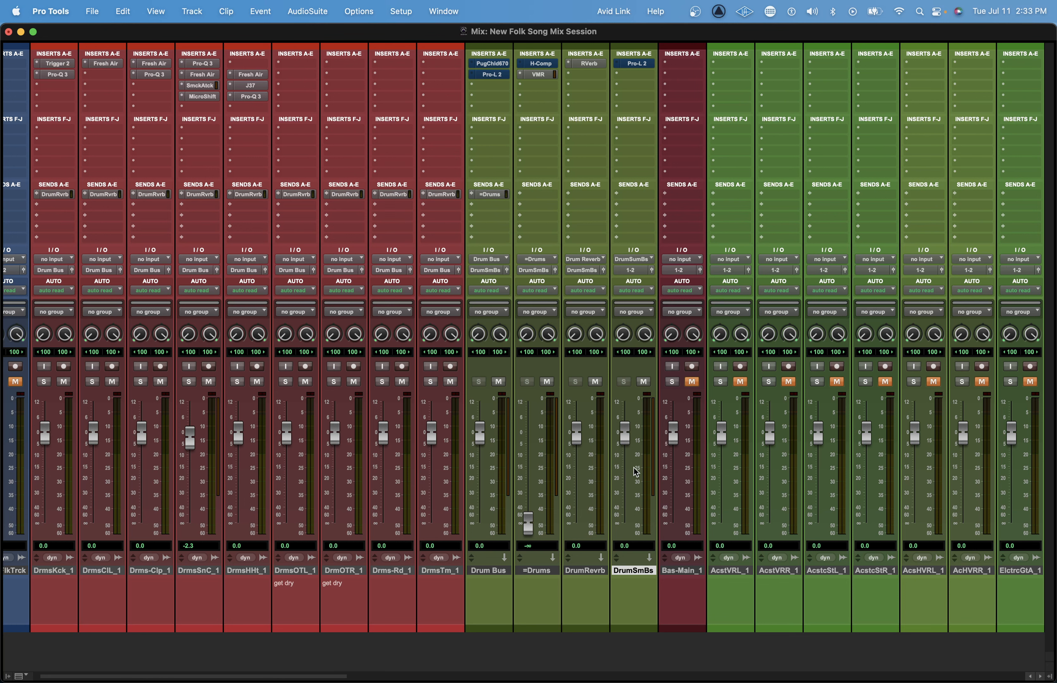
{"action": "mouse_move", "coordinate": [625, 434]}
{"action": "left_mouse_down"}
{"action": "mouse_move", "coordinate": [625, 465]}
{"action": "mouse_move", "coordinate": [626, 434]}
{"action": "left_mouse_up"}
{"action": "left_click", "coordinate": [625, 430], "text": "alt"}
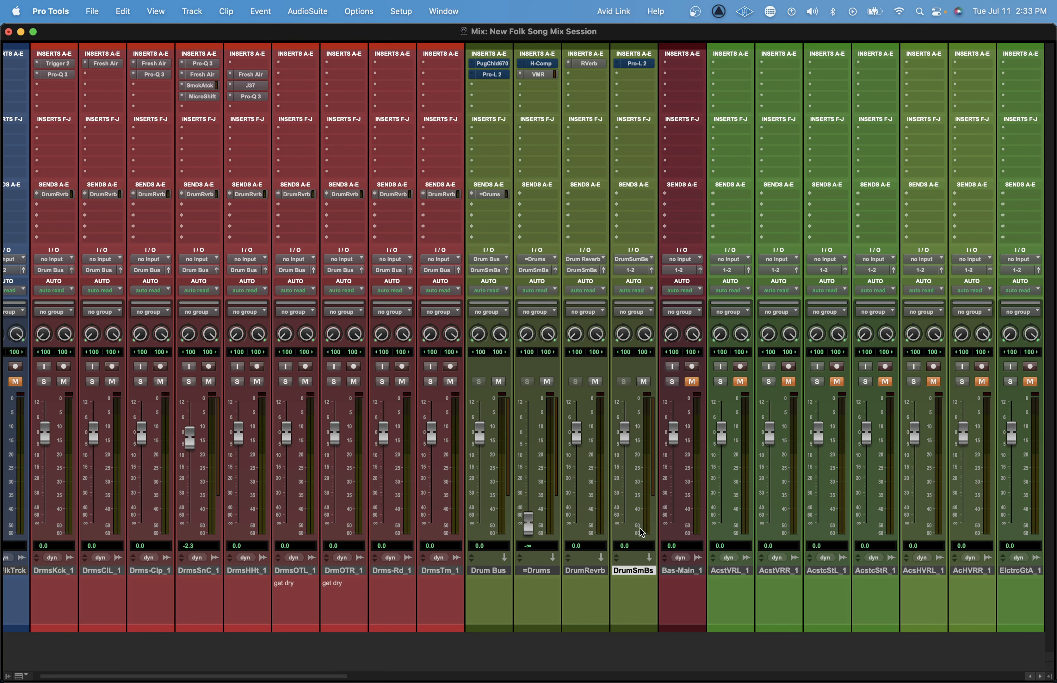